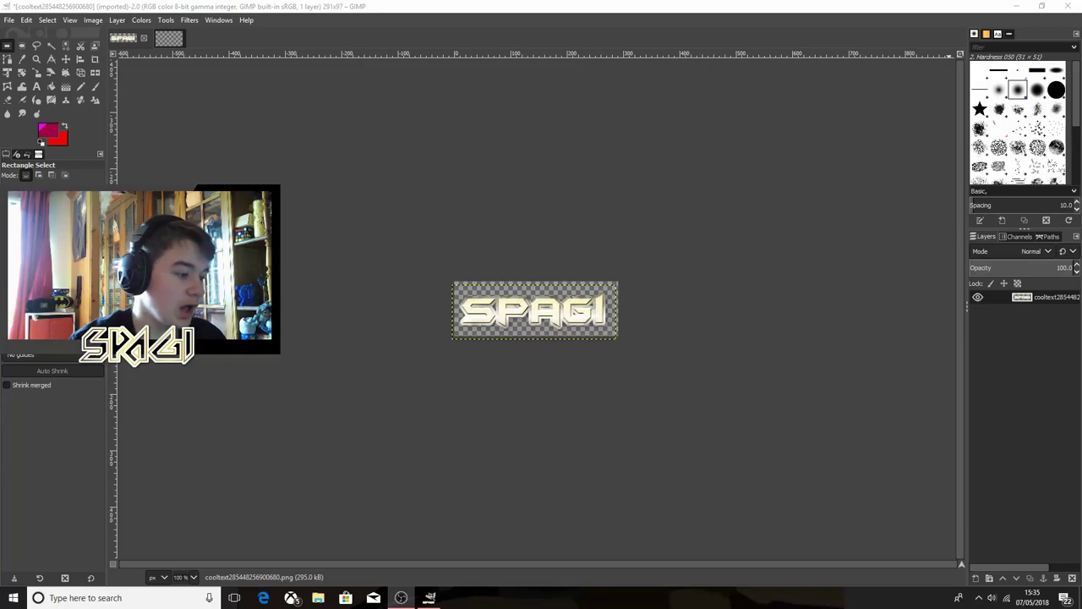
Step: In Edge, search Bing for 'gimp' and open the GIMP official site
click(263, 598)
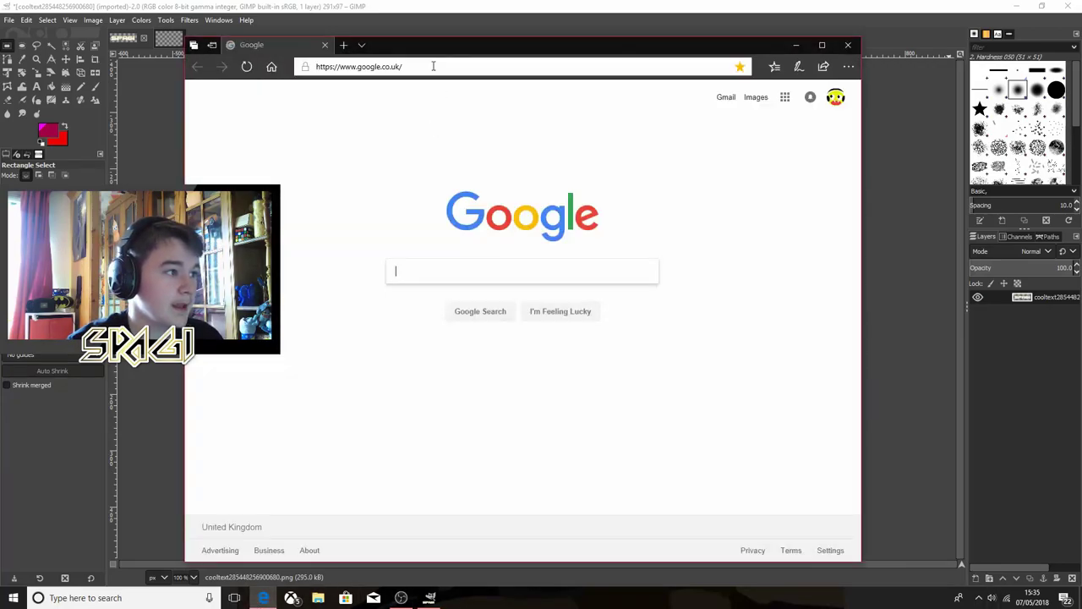
click(433, 66)
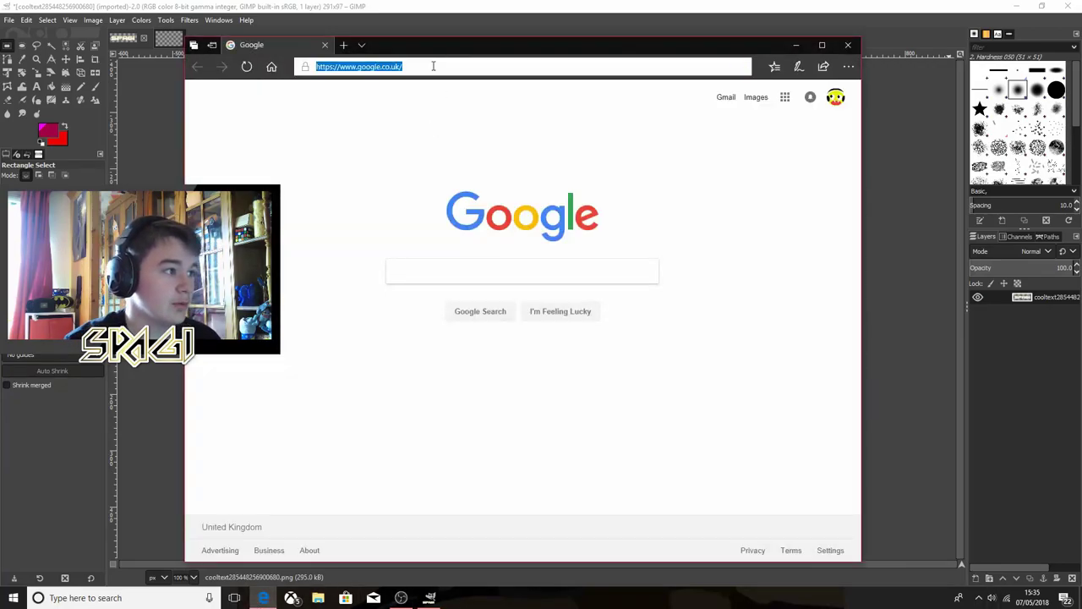
text(gimp.org/)
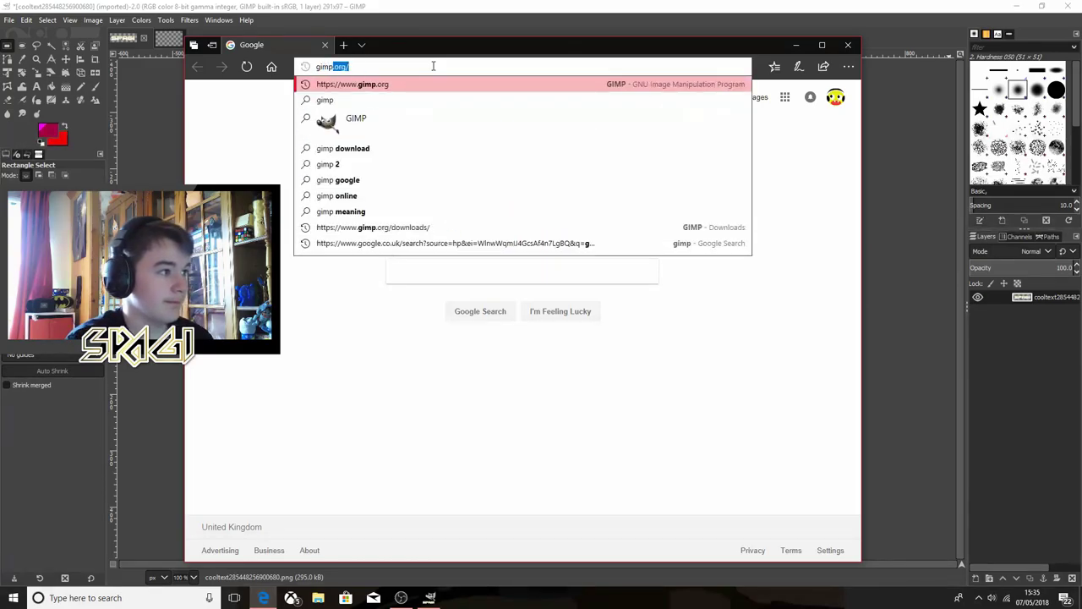
click(397, 122)
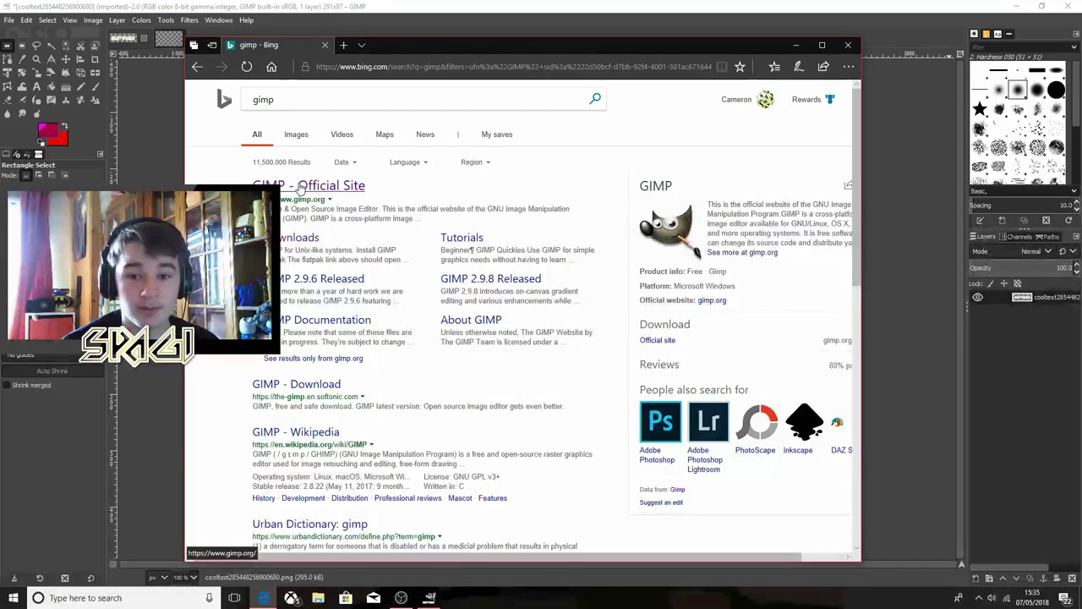
click(306, 193)
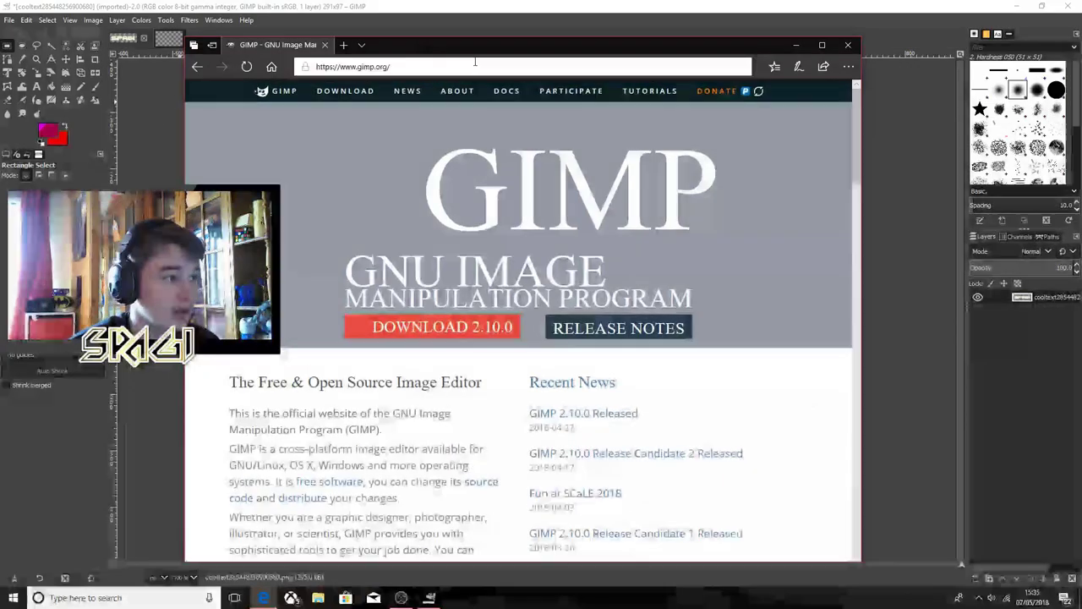
Step: Go to the GIMP Downloads page and start the direct download of GIMP 2.10.0
drag(489, 44, 642, 45)
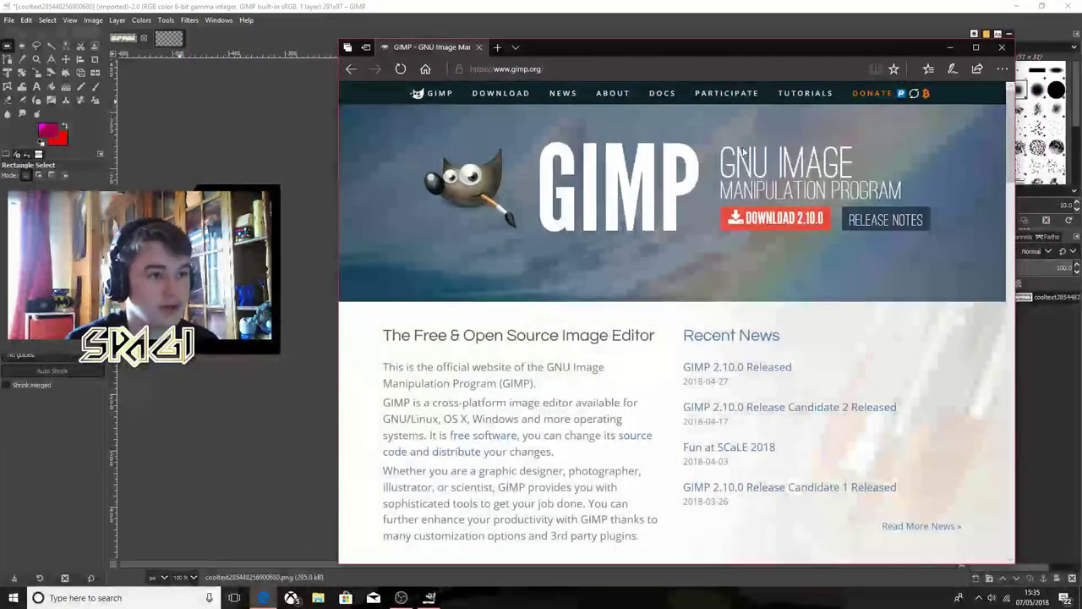
scroll(691, 314, down, 10)
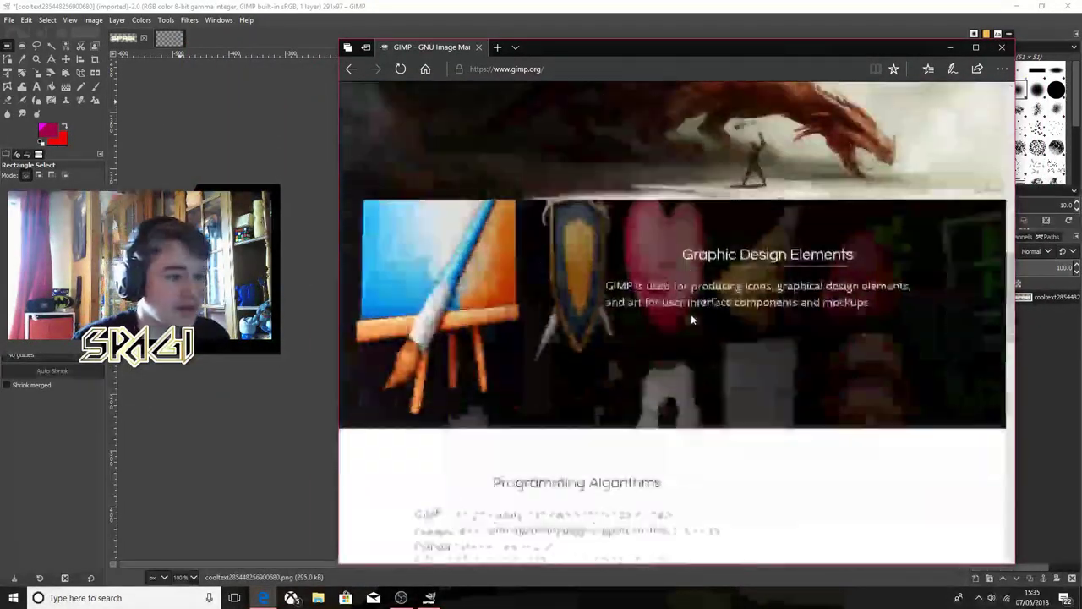
scroll(690, 306, up, 5)
scroll(692, 308, down, 5)
scroll(691, 305, up, 3)
scroll(691, 301, down, 6)
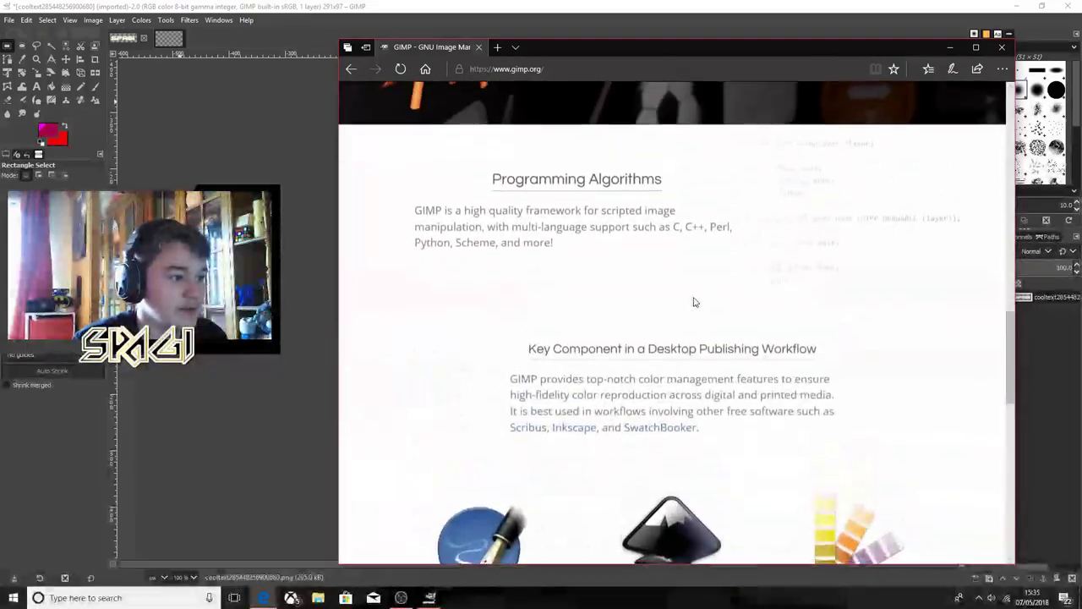
scroll(694, 296, up, 4)
scroll(695, 293, up, 6)
scroll(695, 294, up, 5)
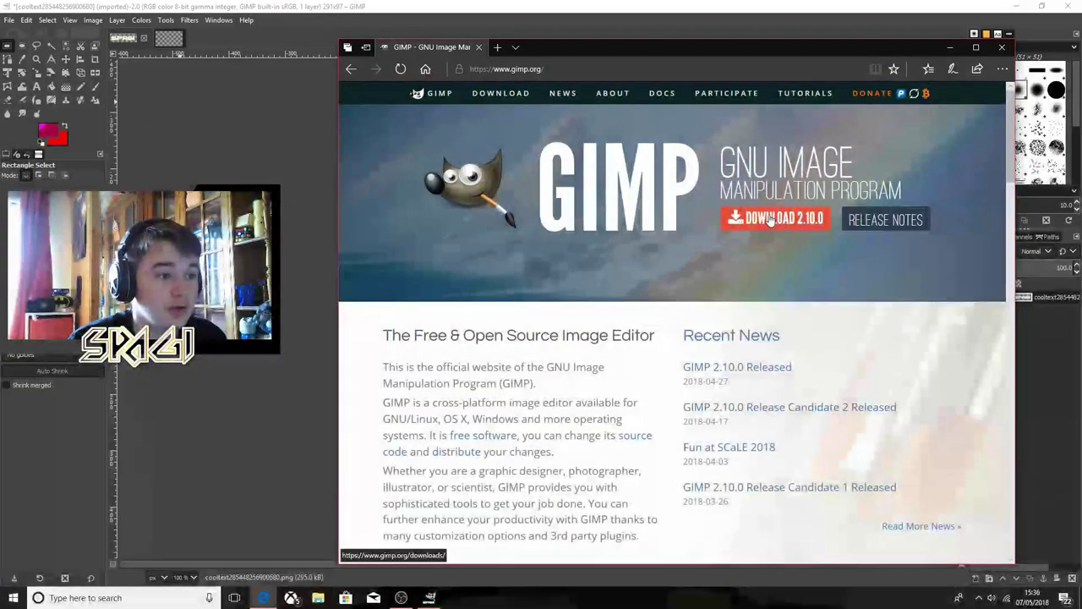
click(787, 220)
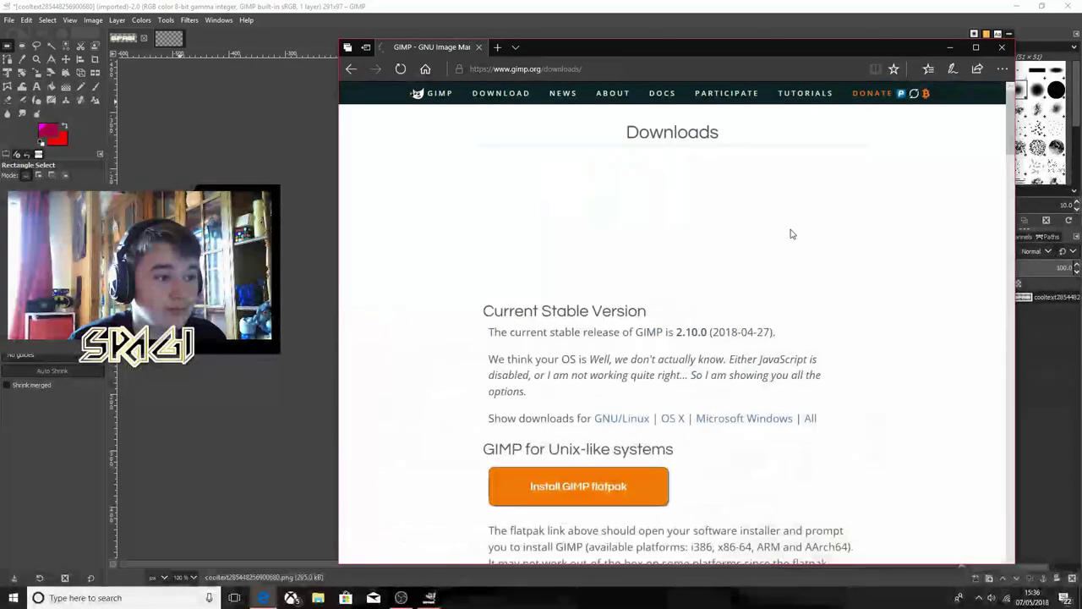
scroll(682, 381, down, 1)
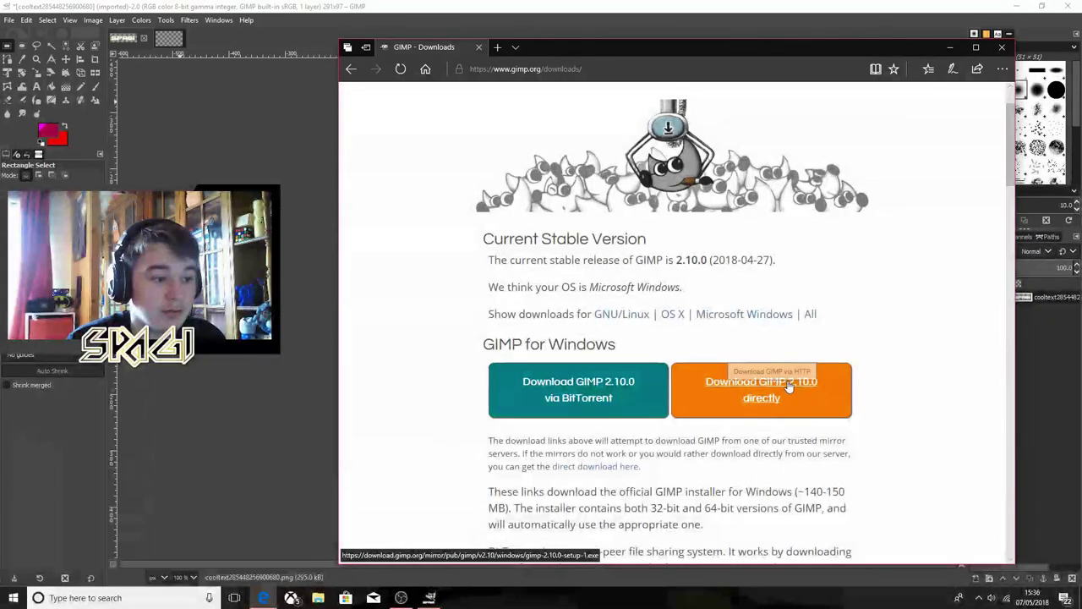
click(805, 406)
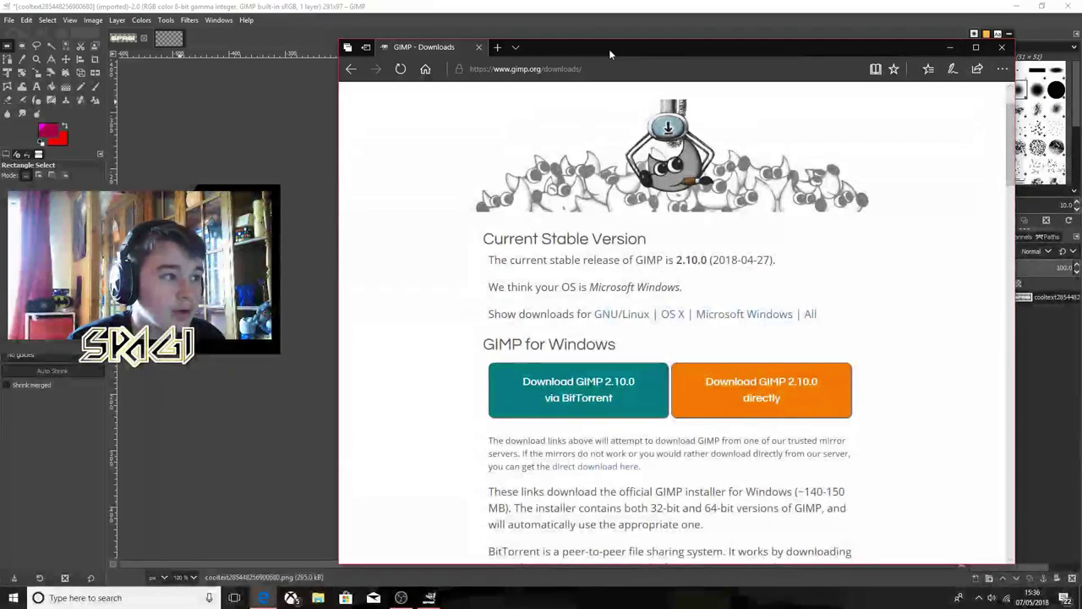
click(499, 47)
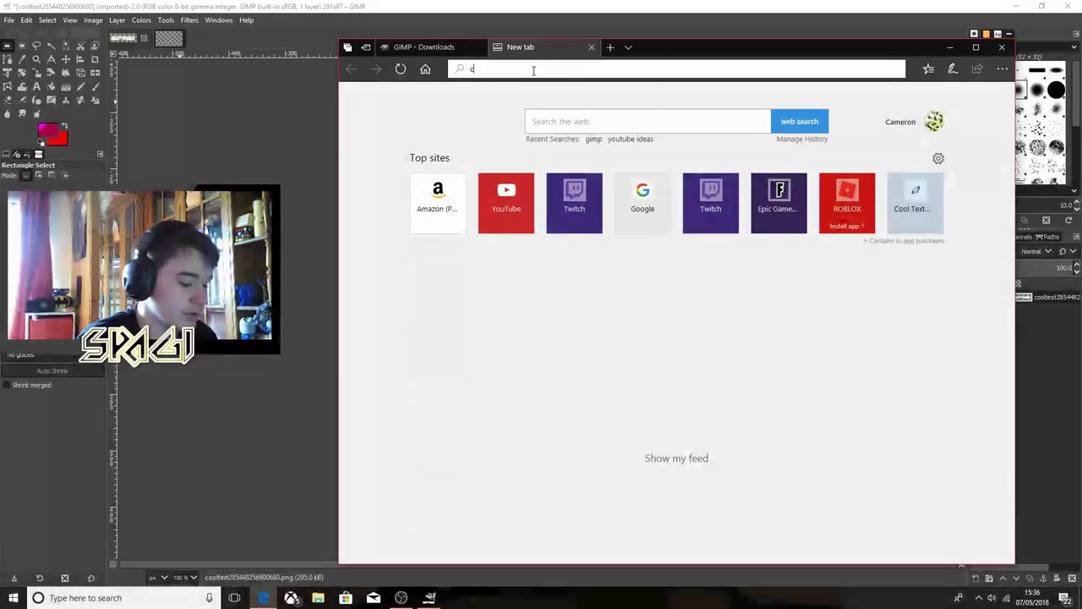
Step: Load cooltext.com in the new tab and scroll through its text styles
text(cooltext.com/)
key(Return)
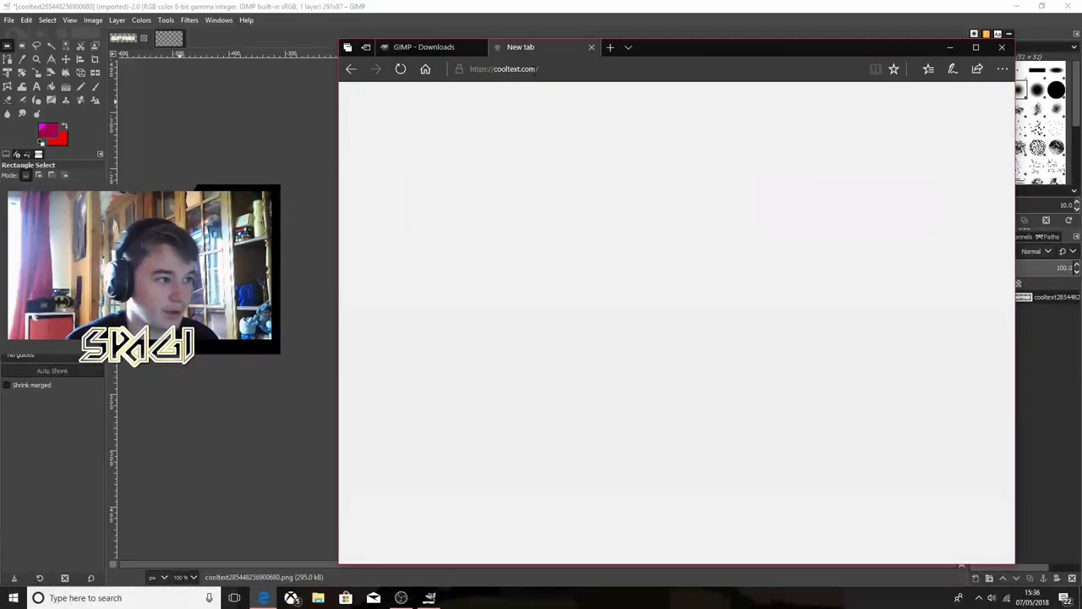
scroll(633, 230, down, 2)
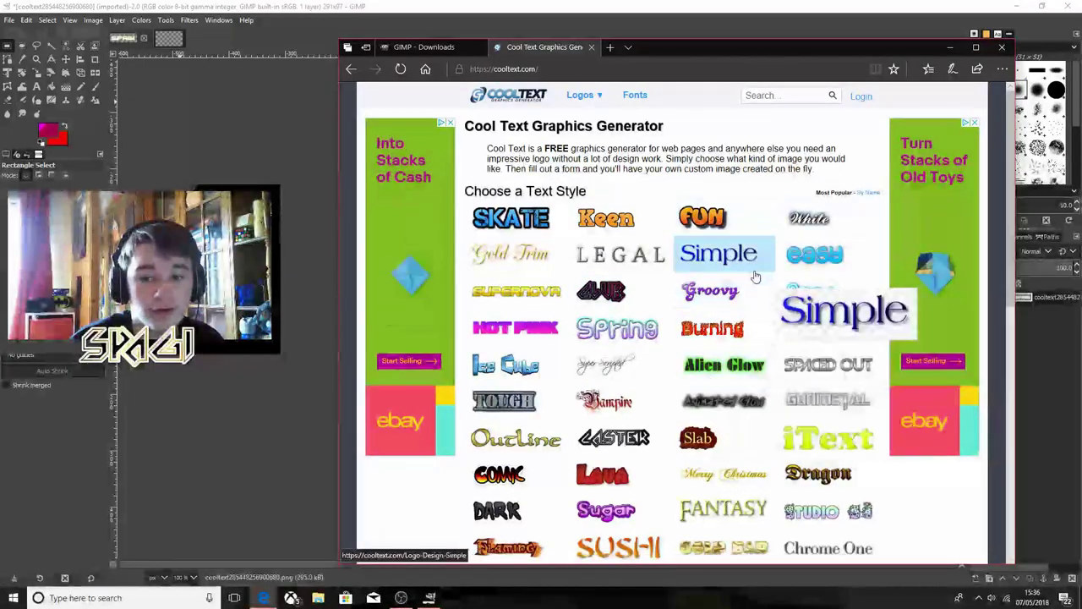
Step: Return to GIMP, rectangle-select the SPAGI text, and switch to the blank Untitled 1920x1080 image
click(951, 48)
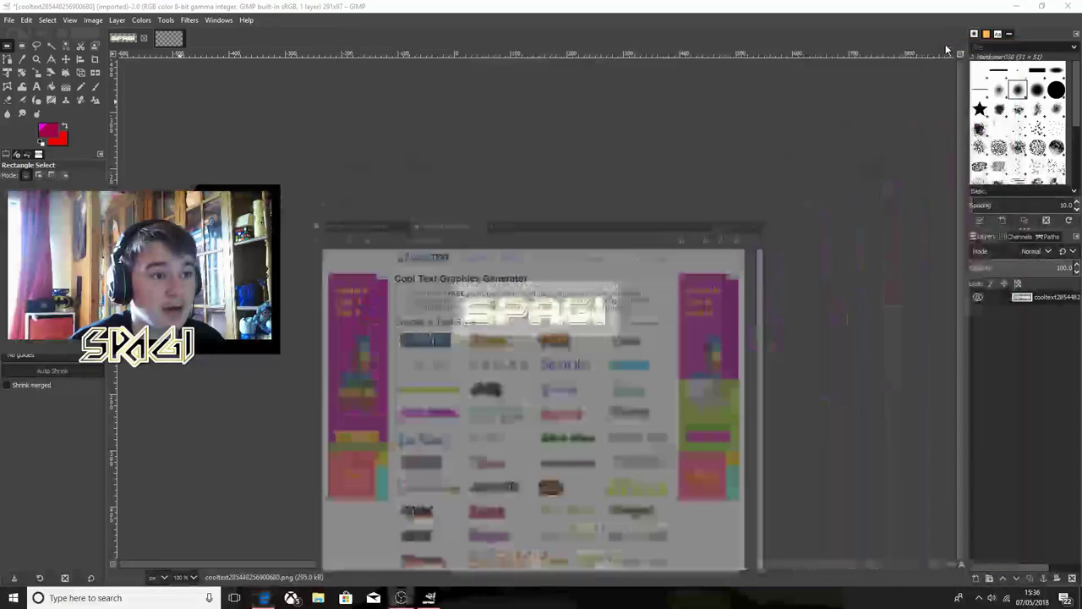
mouse_move(494, 326)
mouse_down()
mouse_move(537, 303)
mouse_move(571, 322)
mouse_move(572, 311)
mouse_up()
click(65, 59)
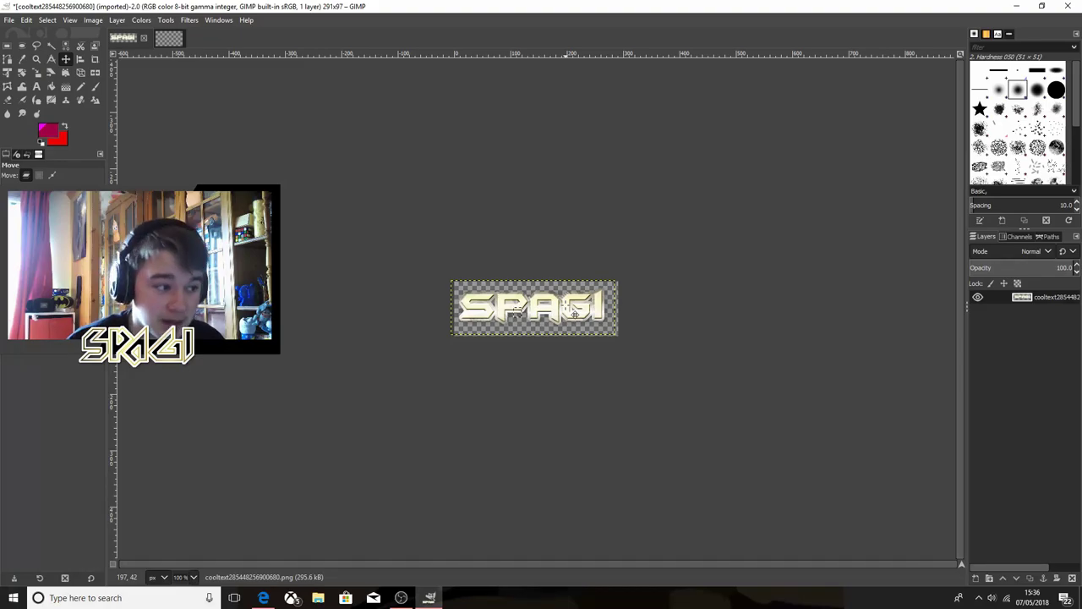
click(169, 38)
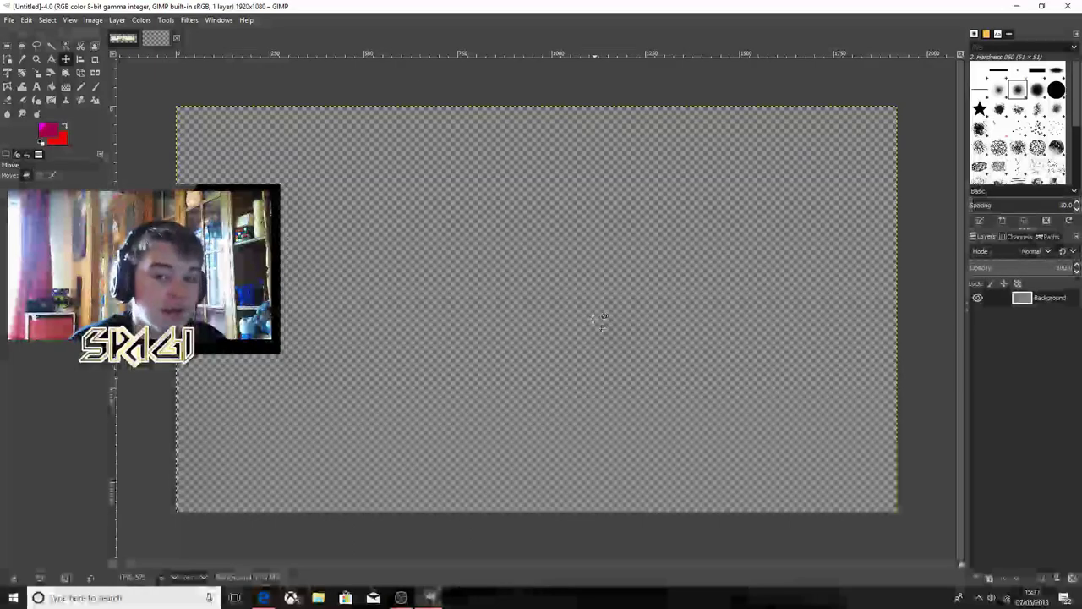
Step: Create a new 1920x1080 image with Advanced Options 'Fill with' set to Transparency
click(9, 19)
click(9, 19)
click(26, 19)
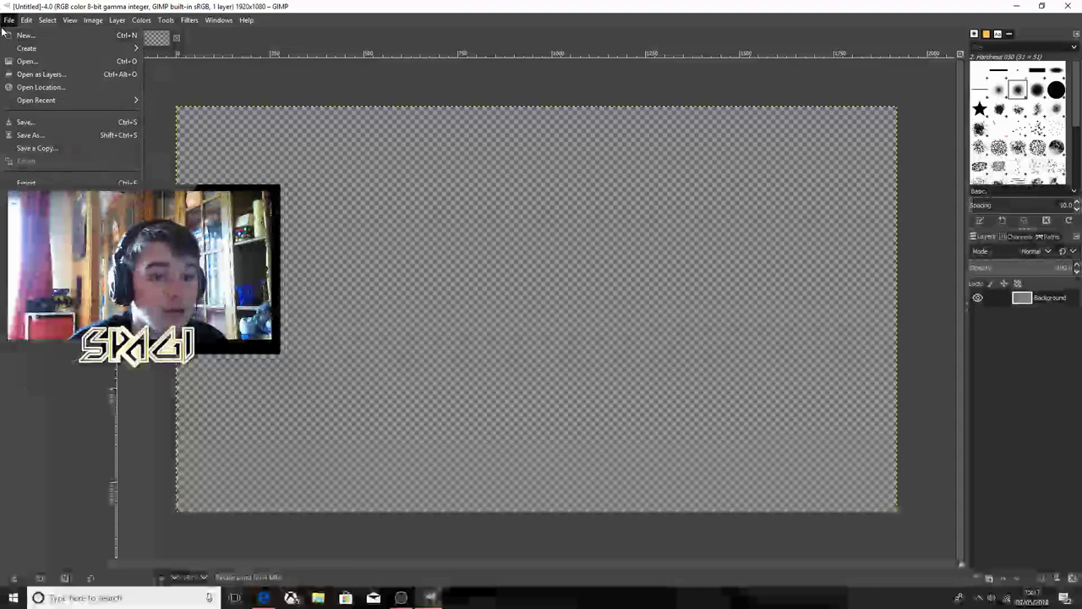
click(25, 35)
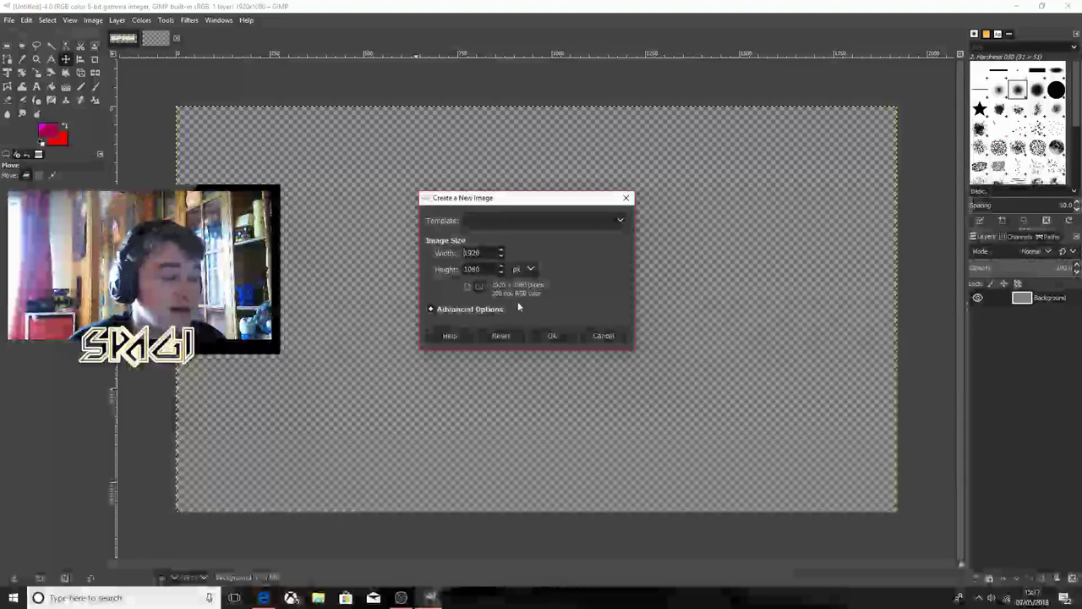
click(432, 309)
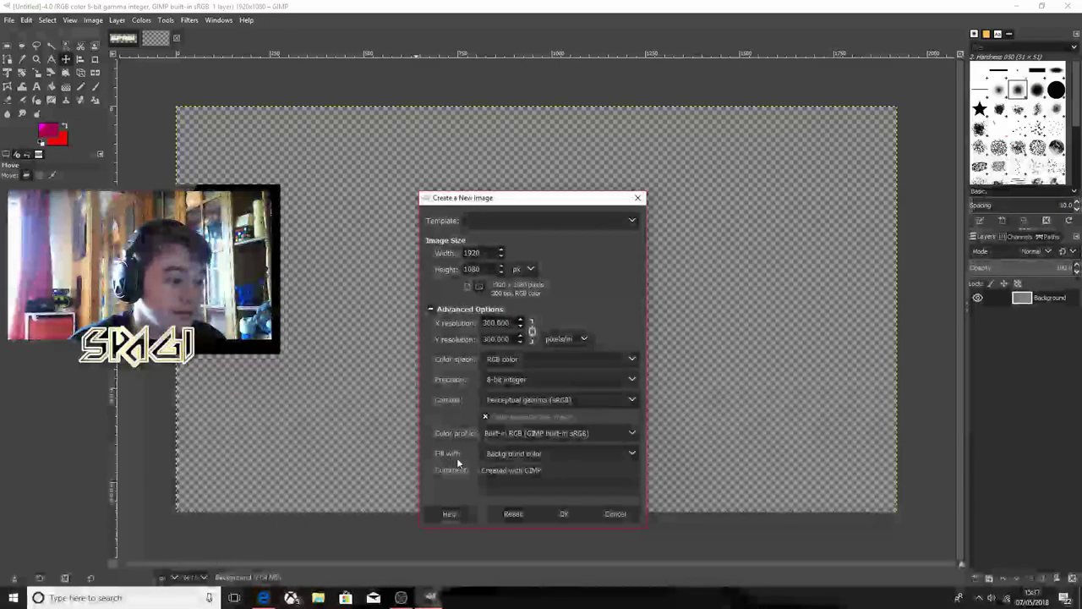
click(550, 455)
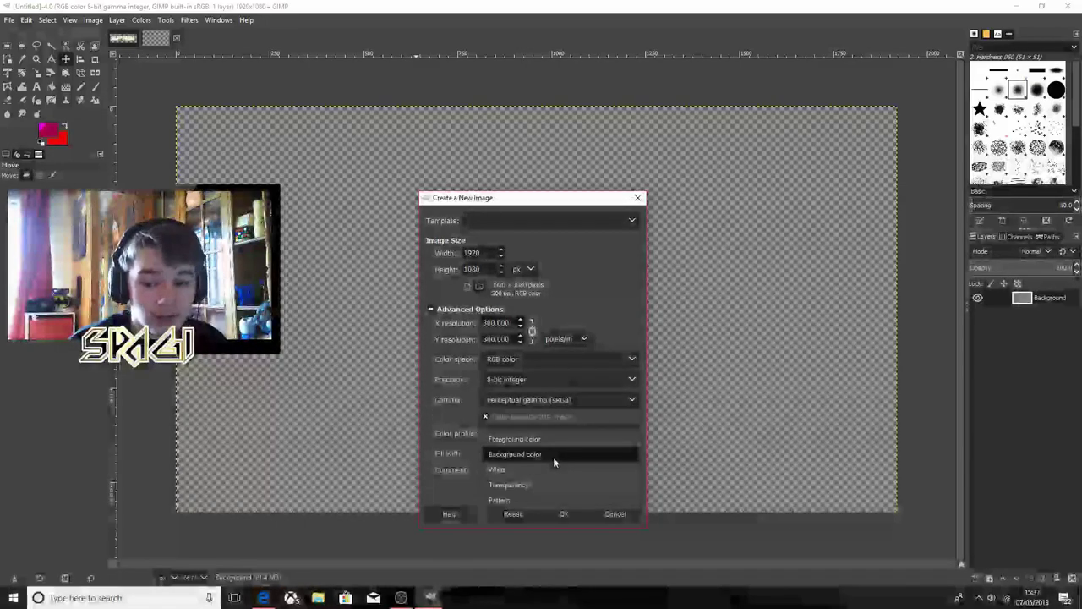
click(545, 485)
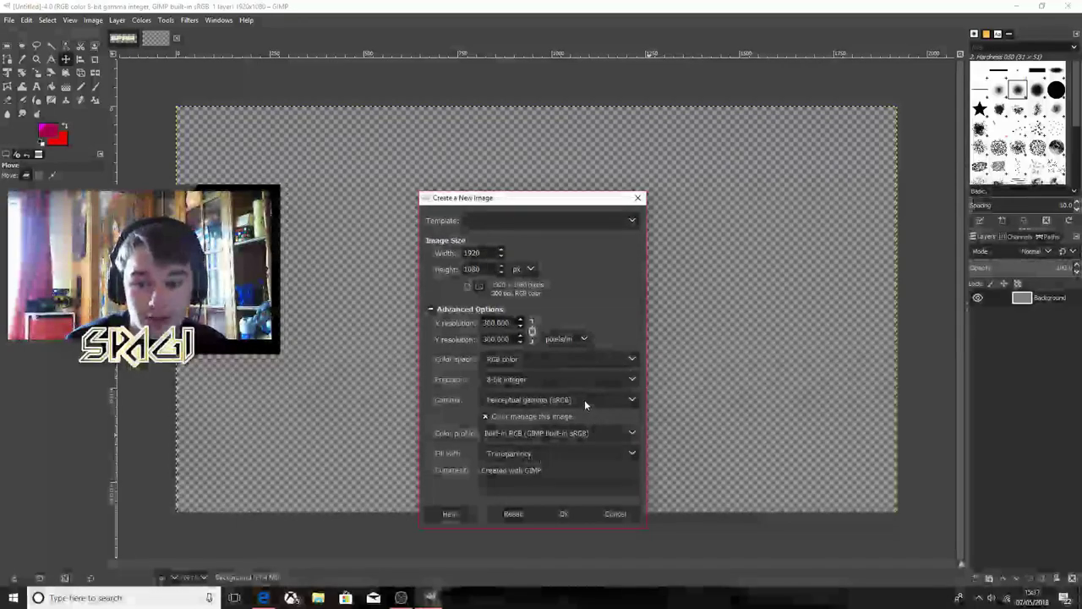
click(563, 514)
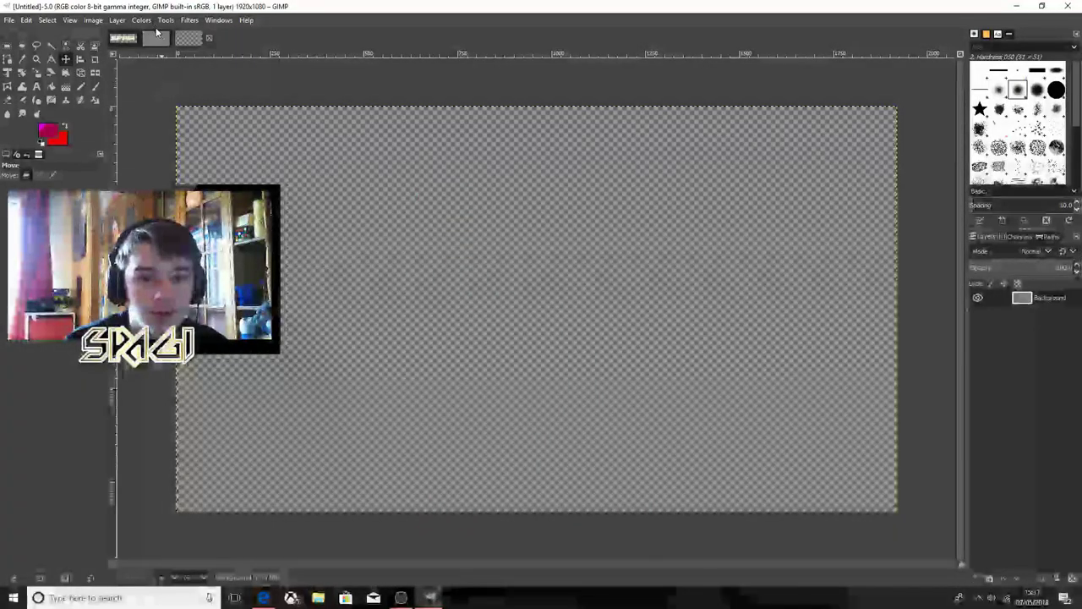
Step: Close the older blank image and set the foreground to cyan 00e0ff, keeping the red background
click(168, 39)
click(177, 39)
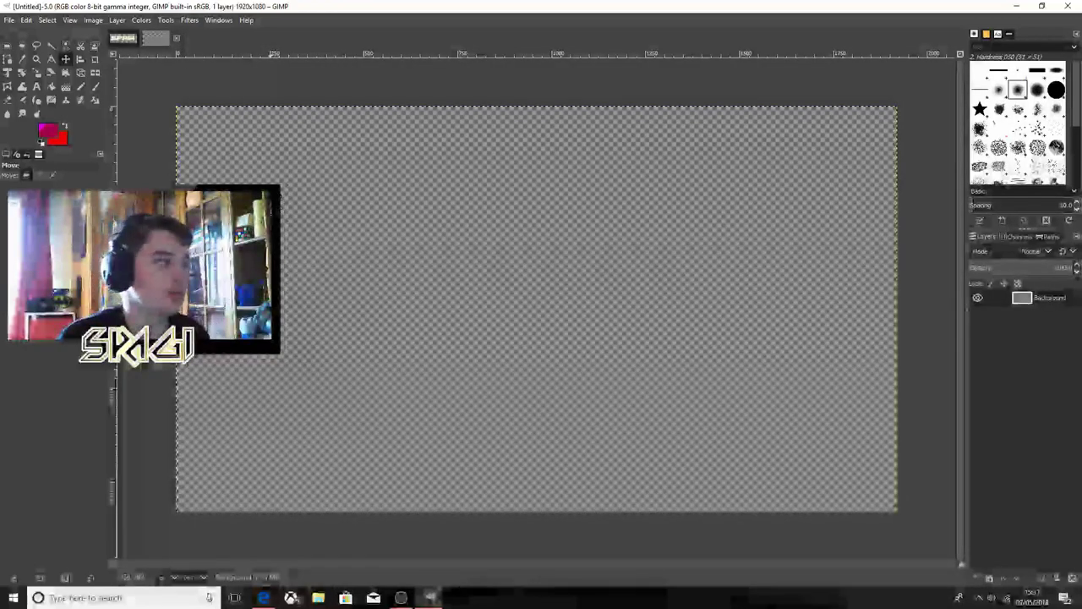
click(47, 133)
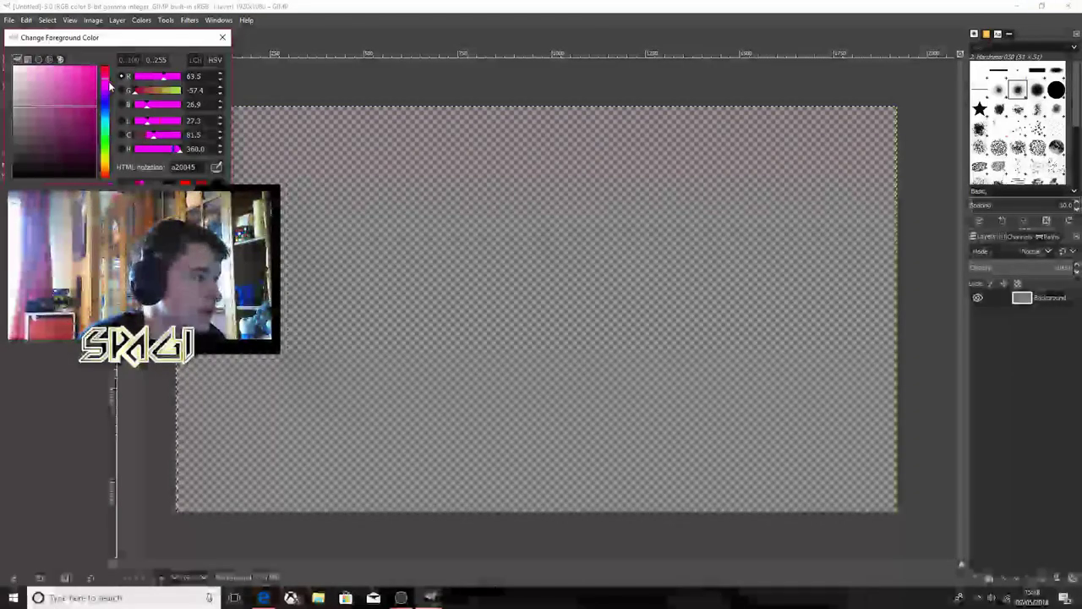
drag(109, 84, 103, 122)
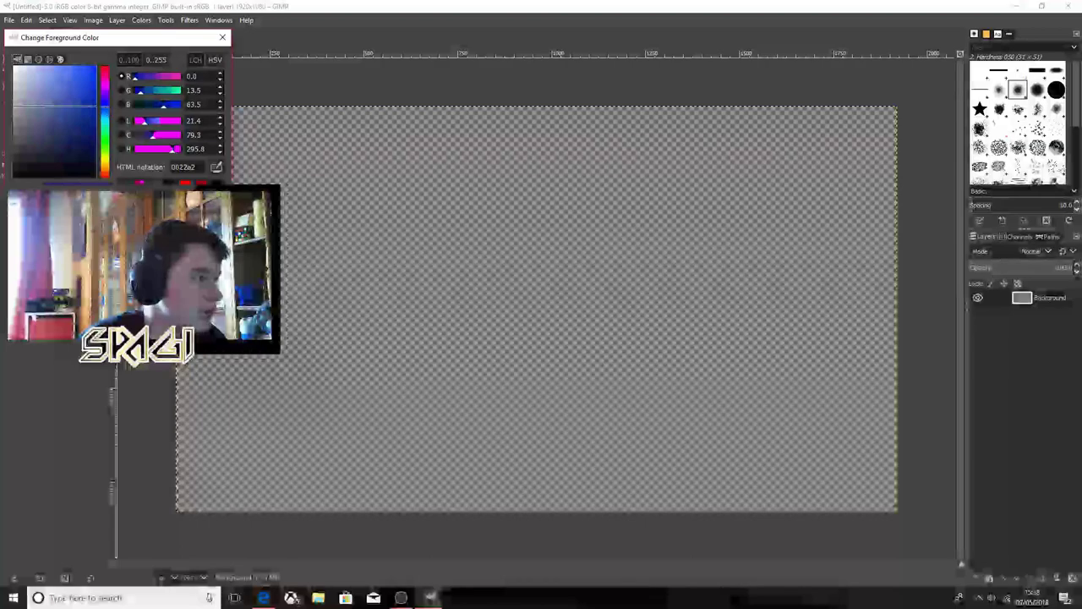
click(203, 279)
click(59, 140)
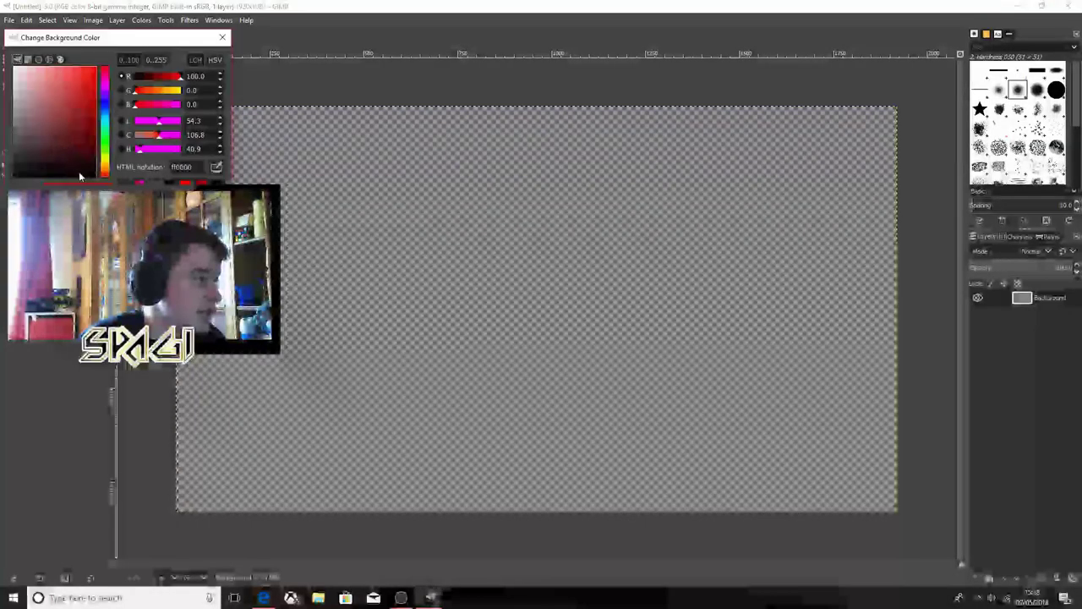
click(203, 279)
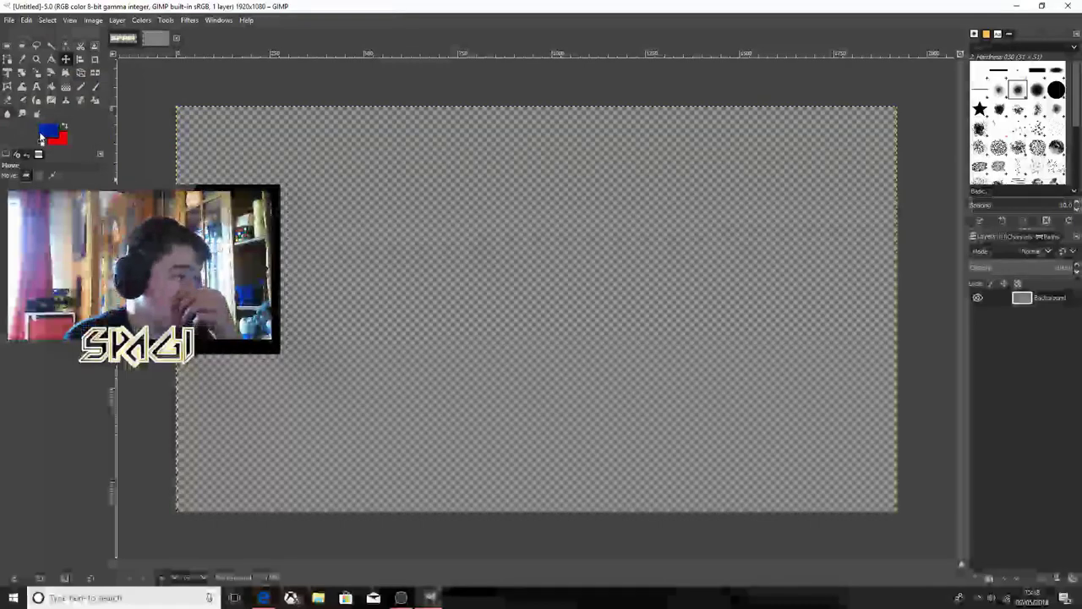
click(46, 131)
click(108, 125)
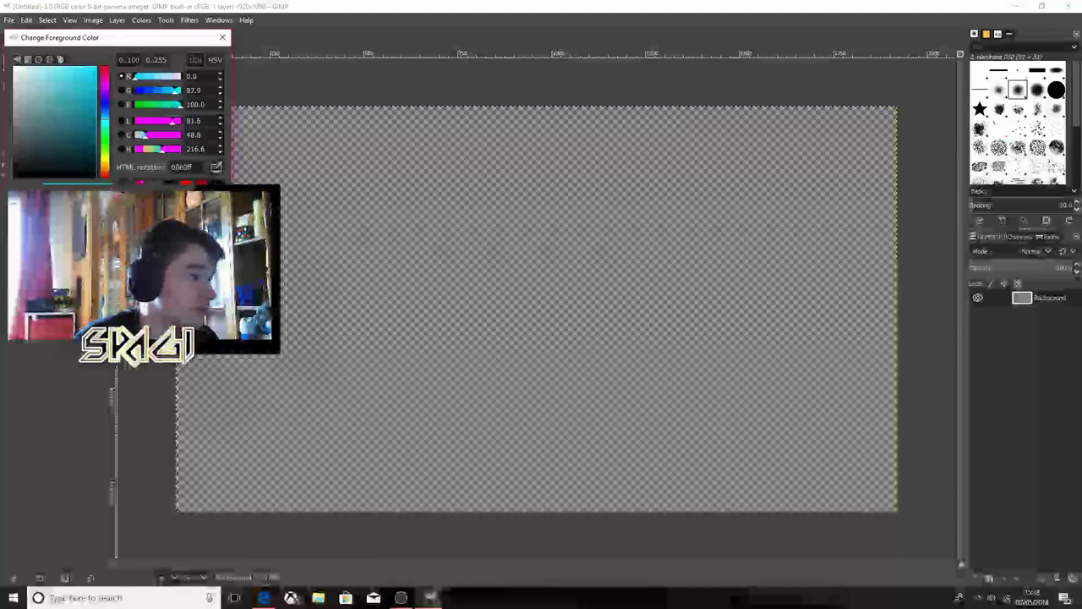
click(203, 279)
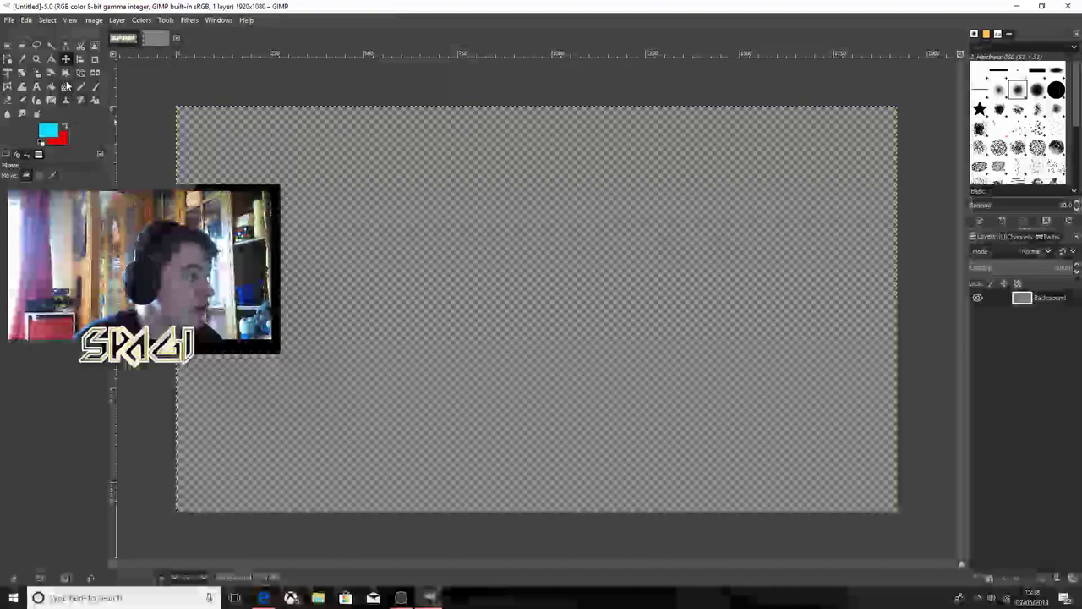
Step: Select a long strip at the canvas's top-left and bucket-fill it cyan
click(8, 45)
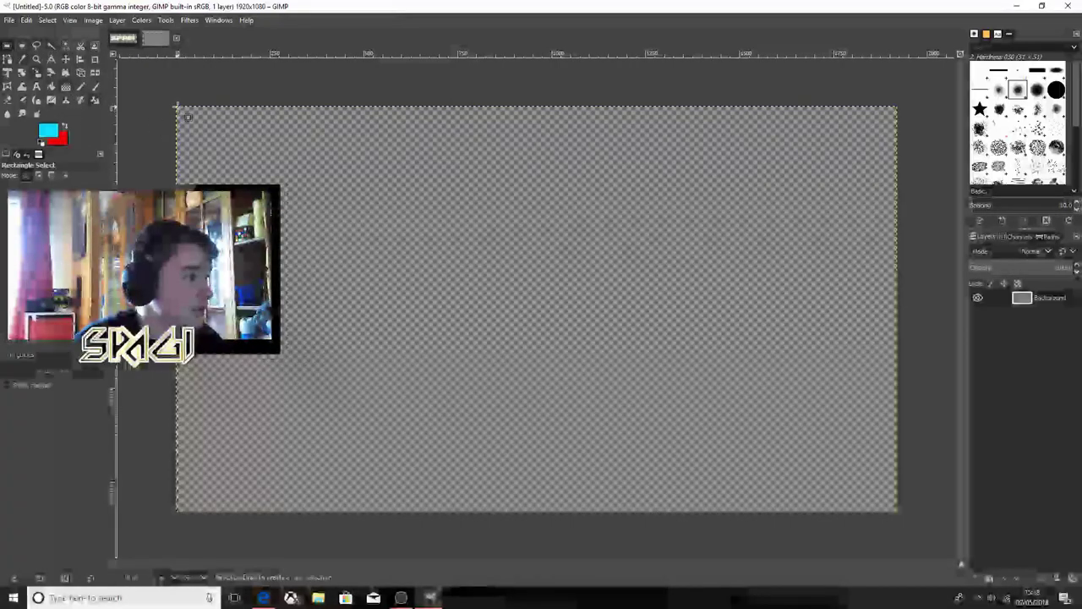
mouse_move(177, 107)
mouse_down()
mouse_move(367, 165)
mouse_move(804, 152)
mouse_up()
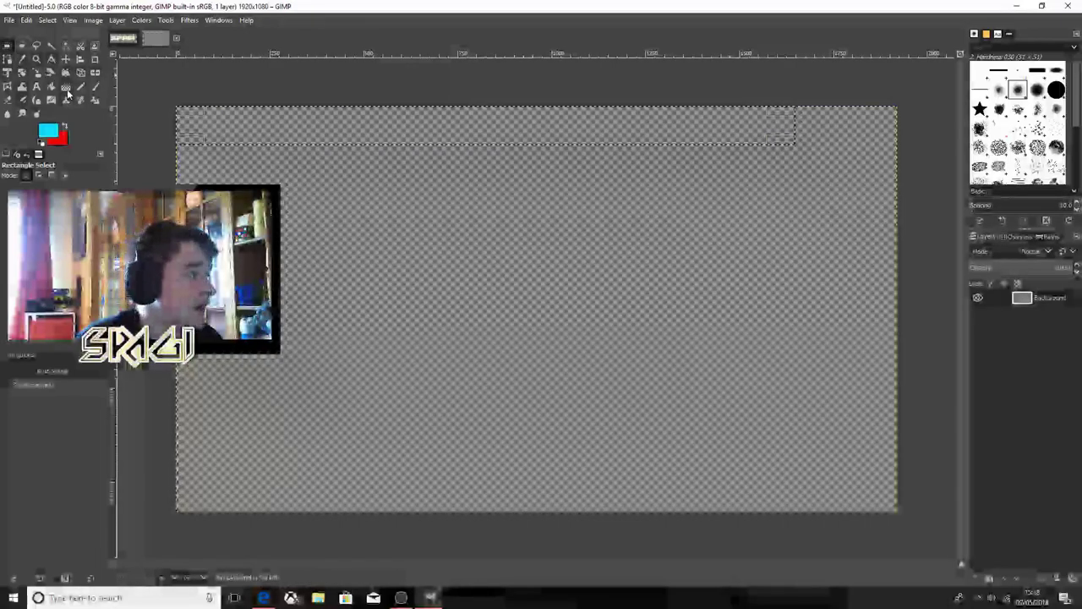
click(52, 86)
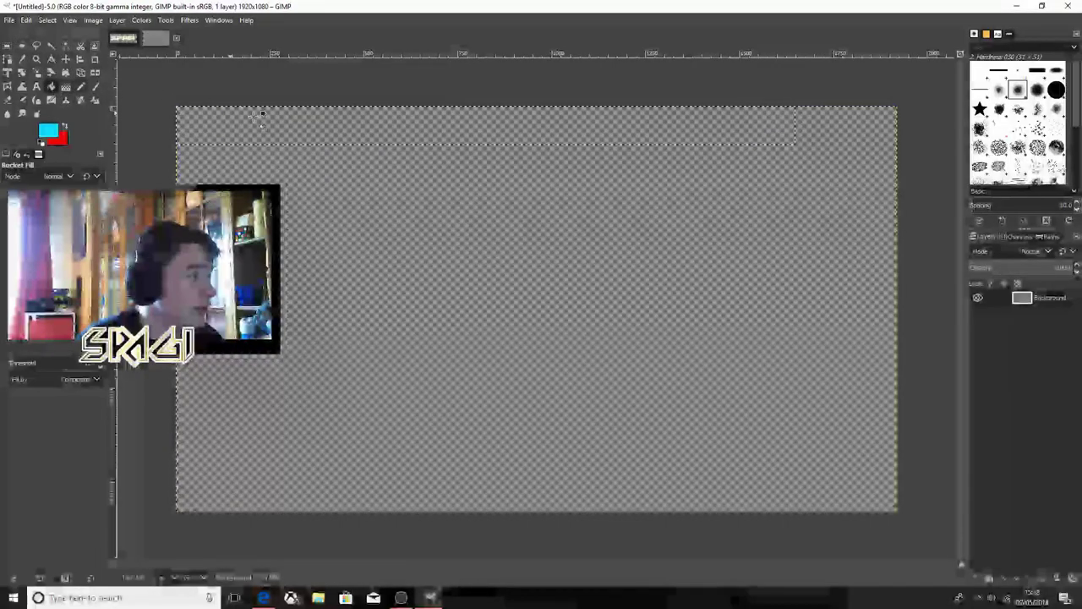
click(343, 123)
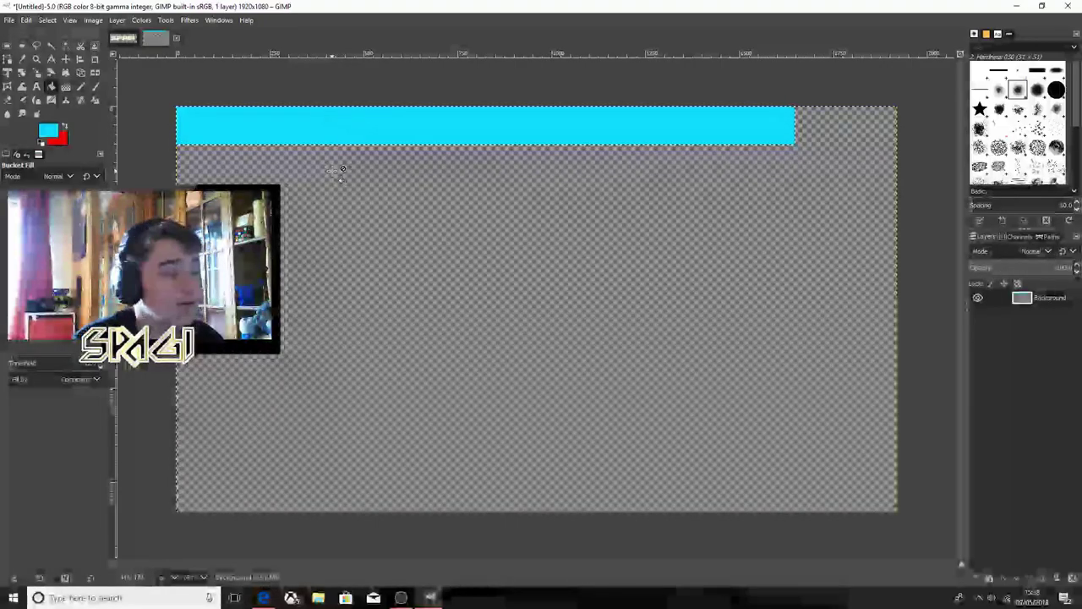
Step: Fill the strip with a cyan-to-red gradient dragged diagonally across it
click(66, 86)
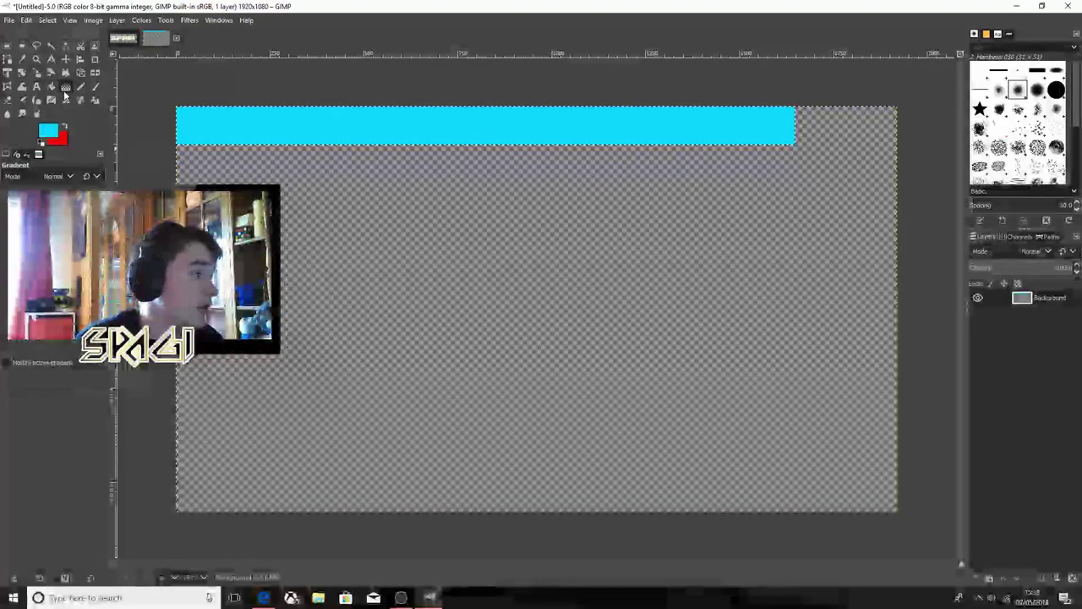
mouse_move(198, 66)
mouse_down()
mouse_move(822, 260)
mouse_move(738, 338)
mouse_up()
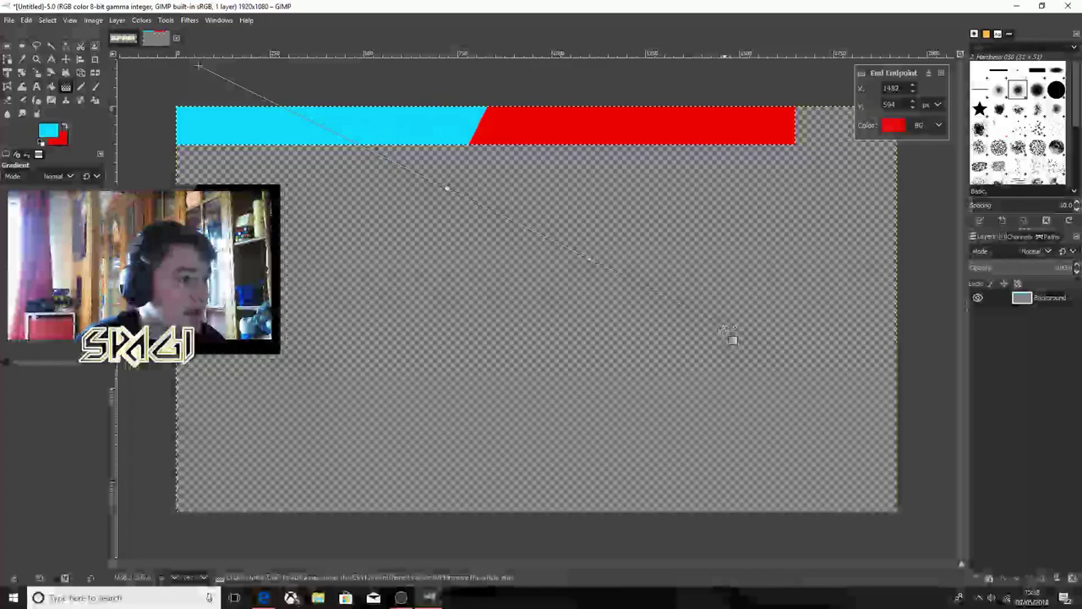
click(80, 74)
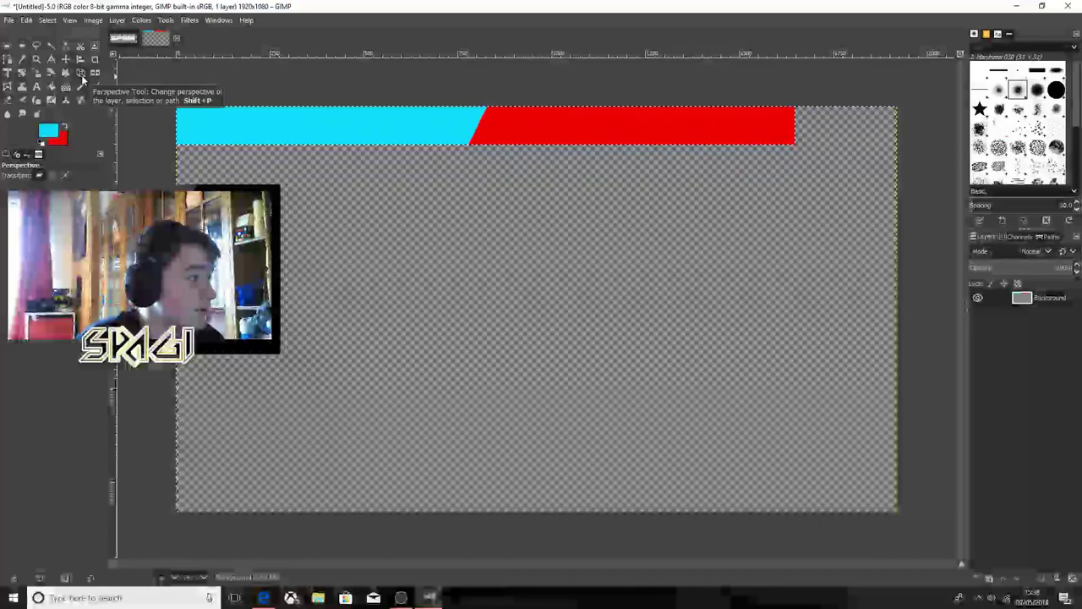
Step: Slant the bar's right end by pulling its bottom-right corner left, then reposition it near the top
click(725, 131)
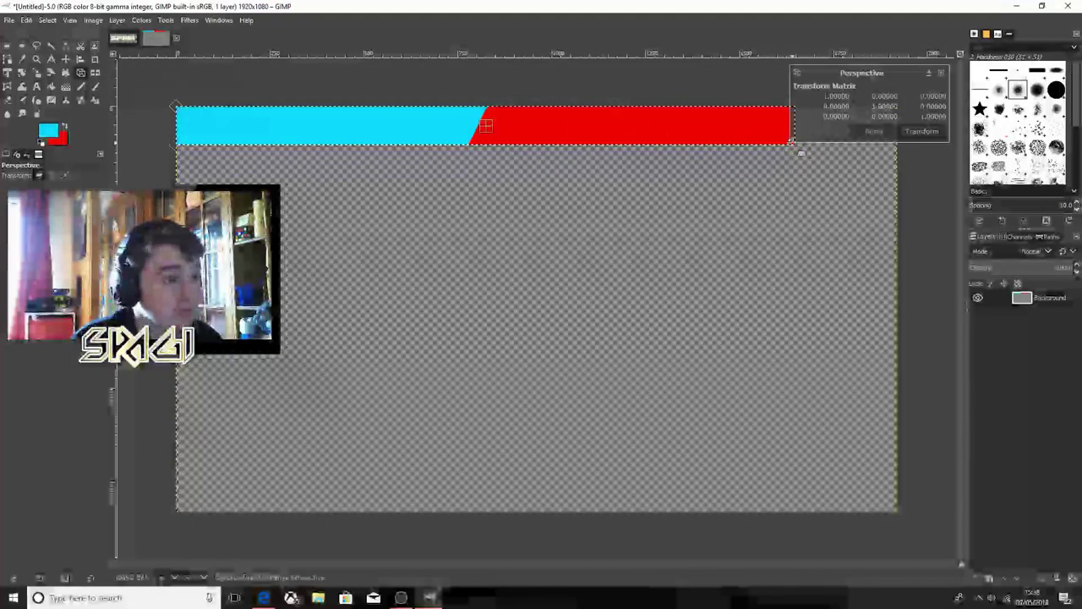
drag(801, 153, 698, 158)
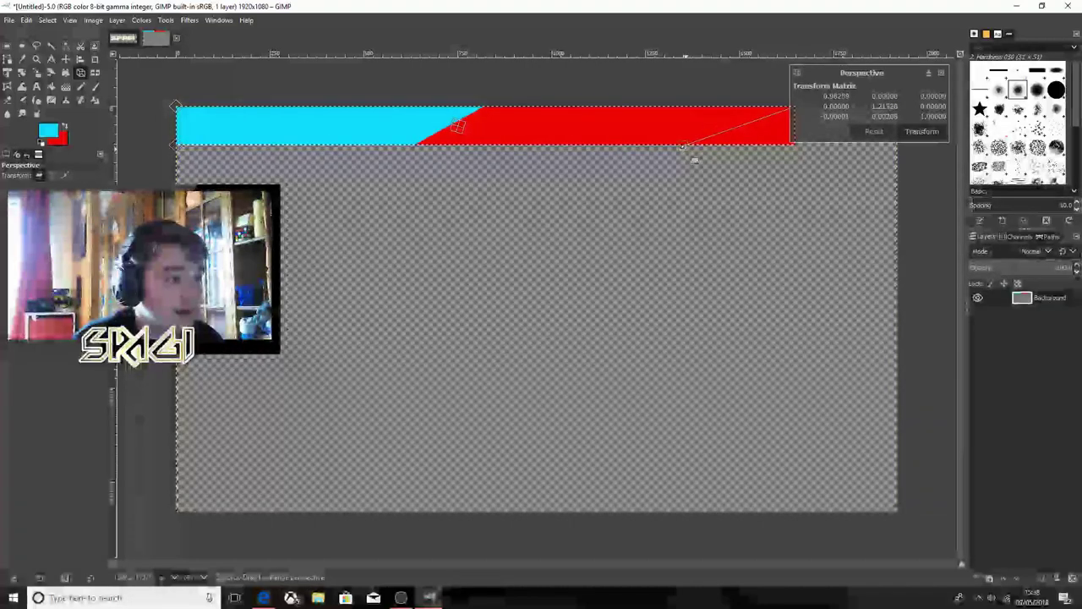
click(913, 132)
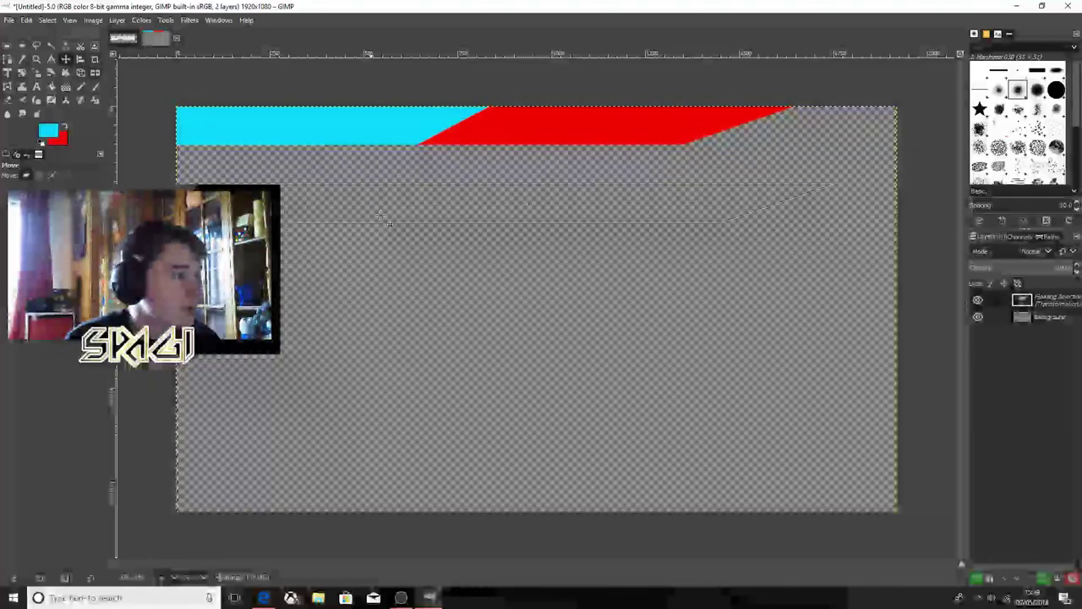
mouse_move(342, 147)
mouse_down()
mouse_move(496, 314)
mouse_move(437, 313)
mouse_up()
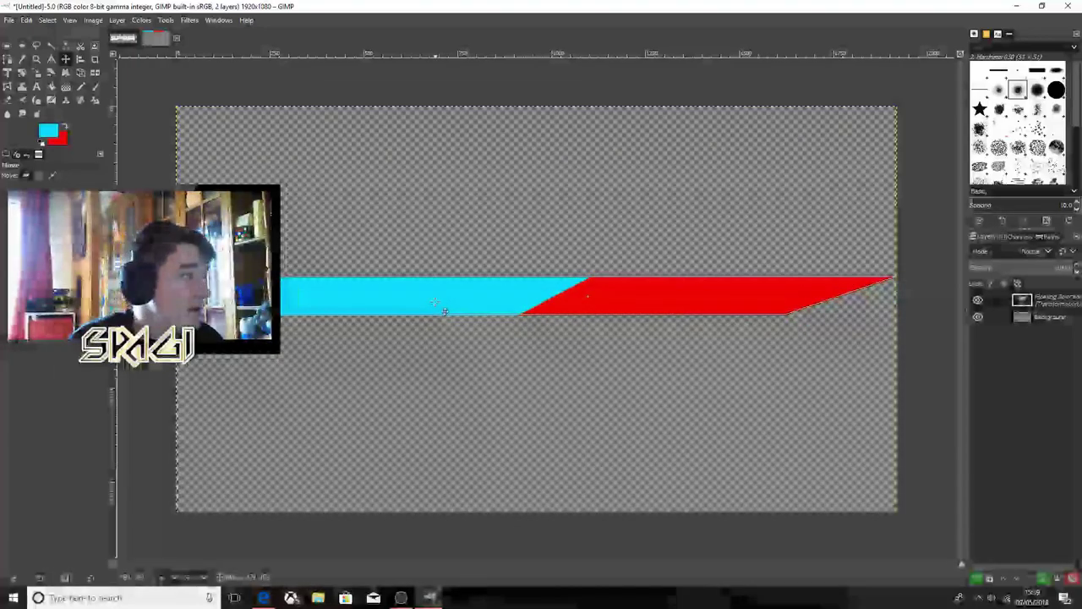
drag(437, 313, 342, 168)
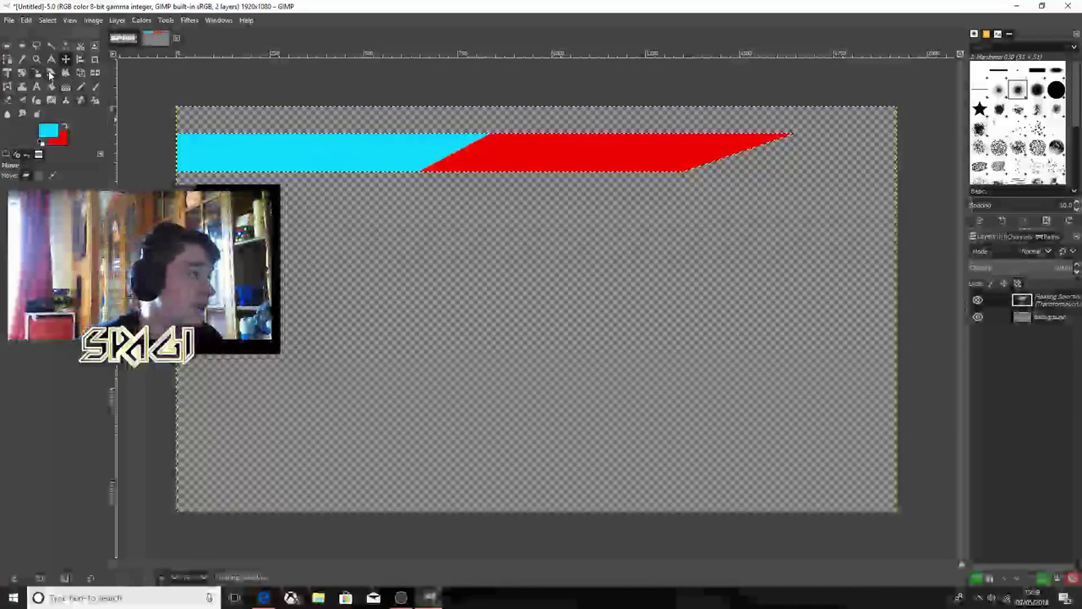
Step: Scale the bar to about half size, move it against the top-left edge, then switch to the SPAGI logo image
click(37, 71)
click(706, 139)
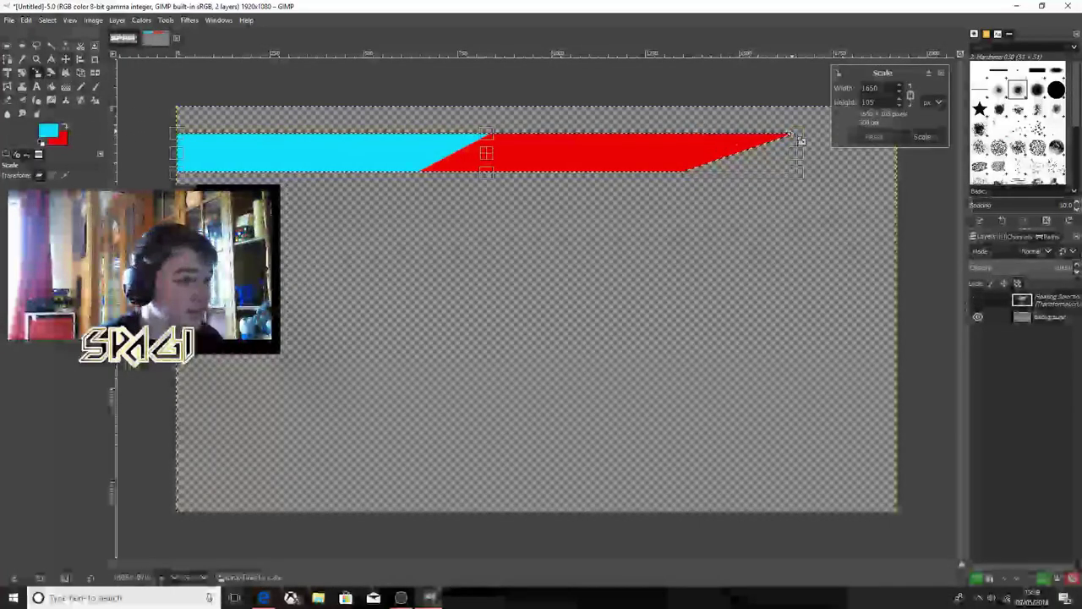
mouse_move(801, 137)
mouse_down()
mouse_move(505, 153)
mouse_move(542, 152)
mouse_up()
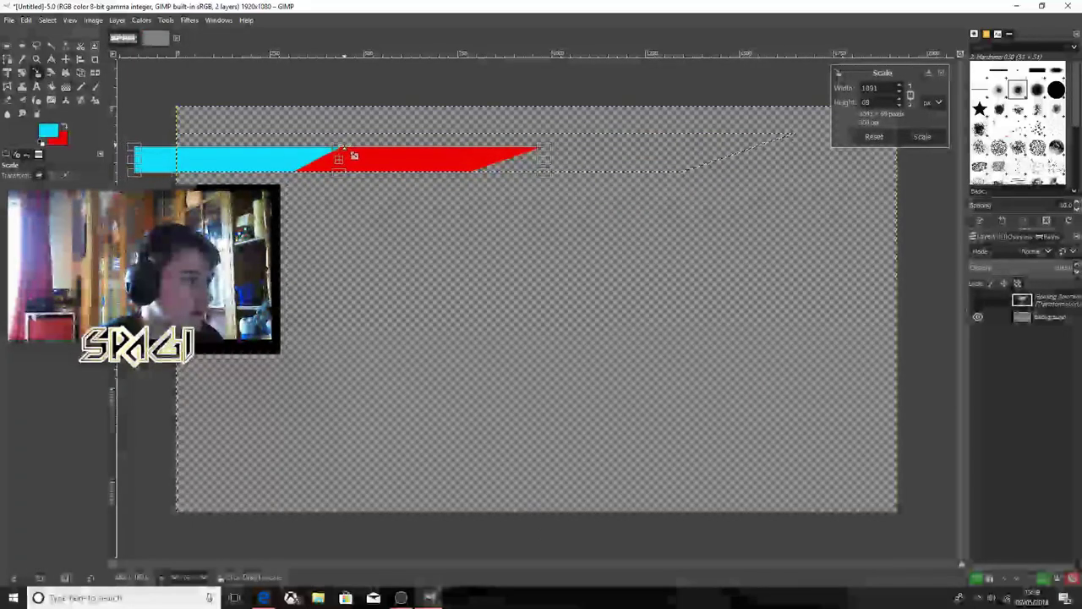
key(m)
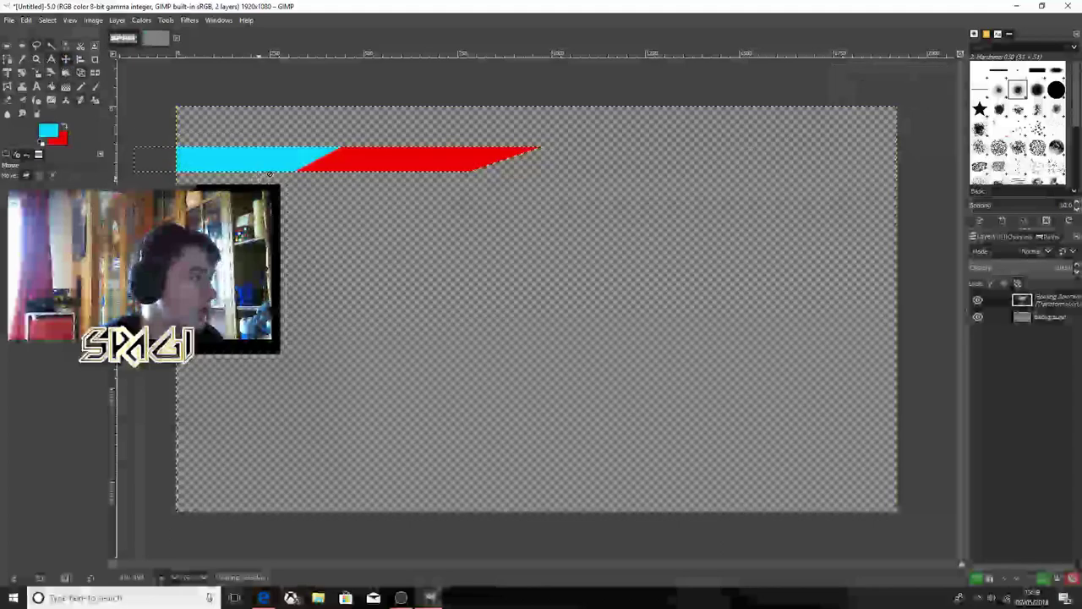
mouse_move(269, 174)
mouse_down()
mouse_move(306, 150)
mouse_move(281, 167)
mouse_up()
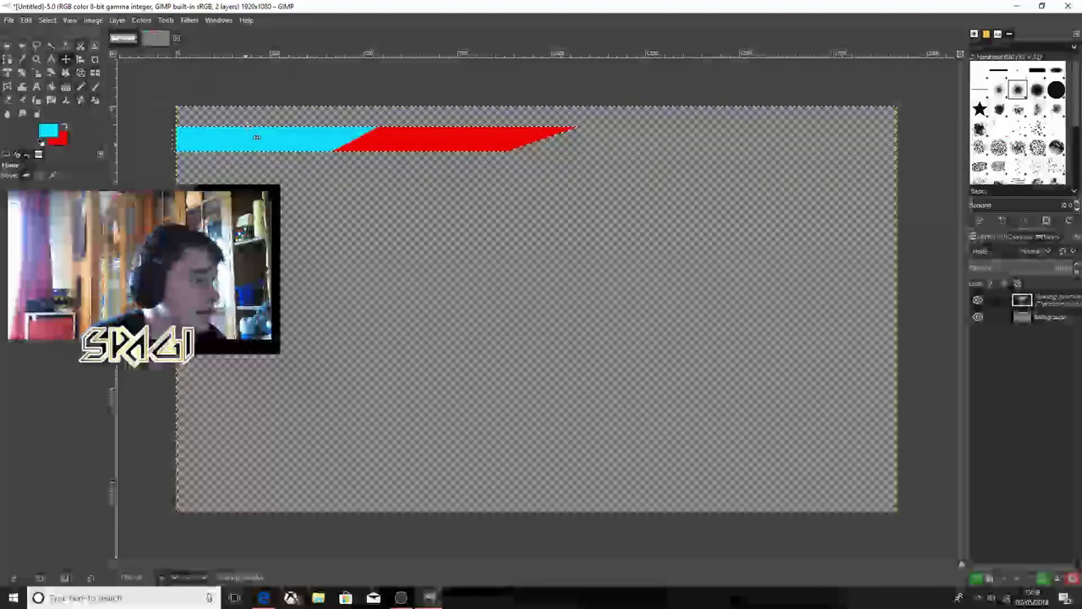
click(122, 37)
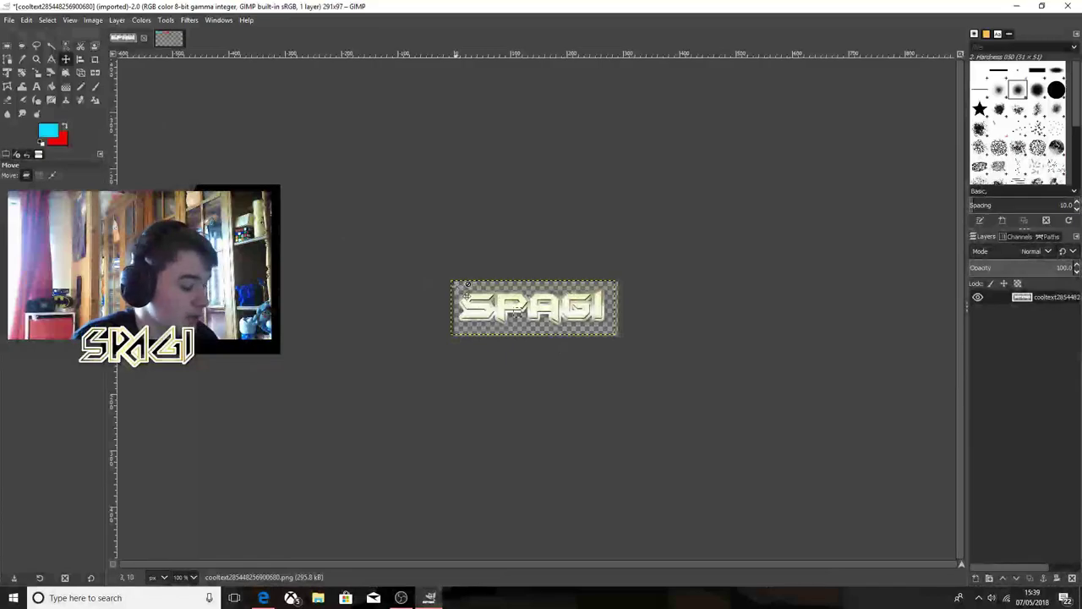
Step: Copy the whole SPAGI logo with Ctrl+A/Ctrl+C and paste it into the banner image
key(ctrl+a)
key(ctrl+c)
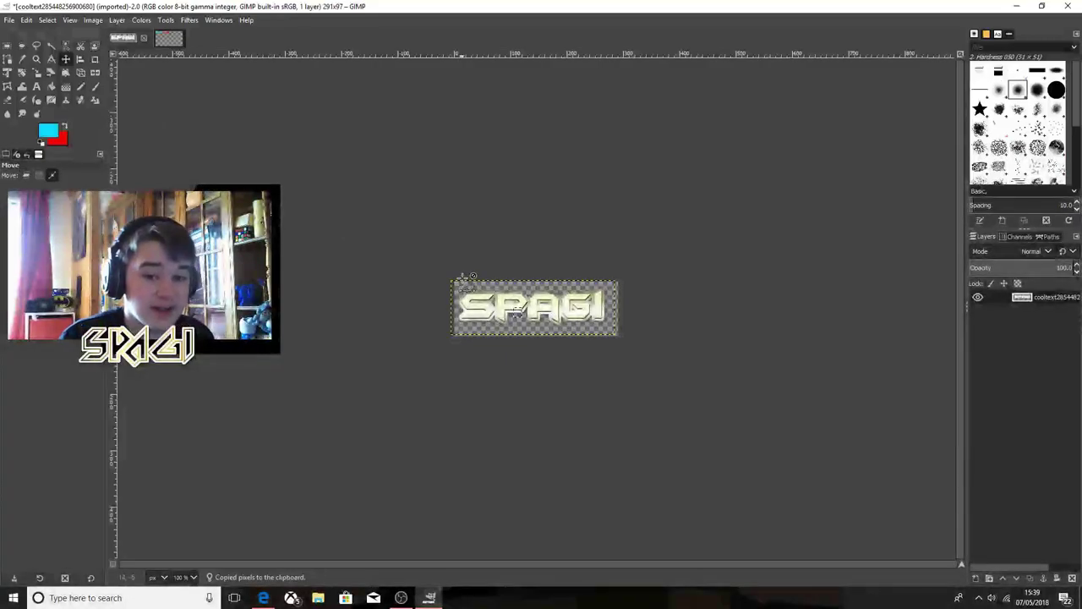
key(ctrl+z)
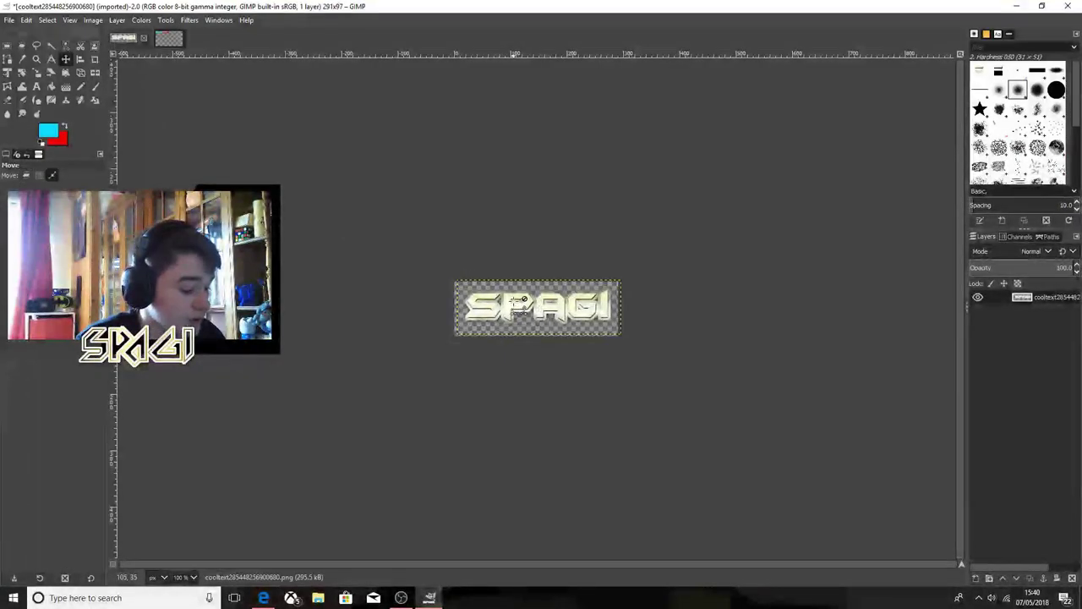
key(ctrl+Page_Down)
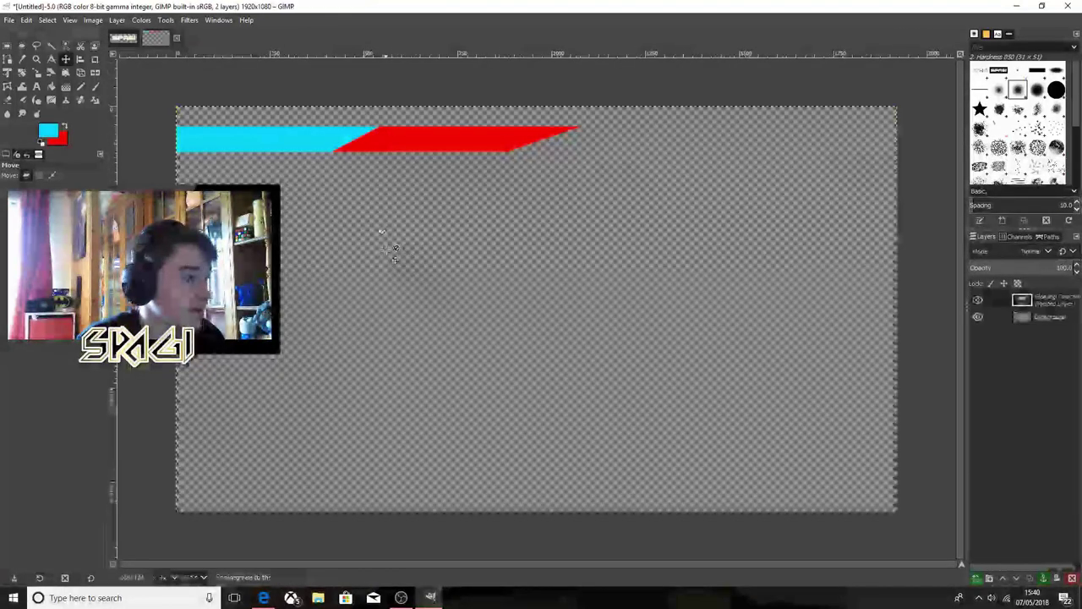
key(ctrl+v)
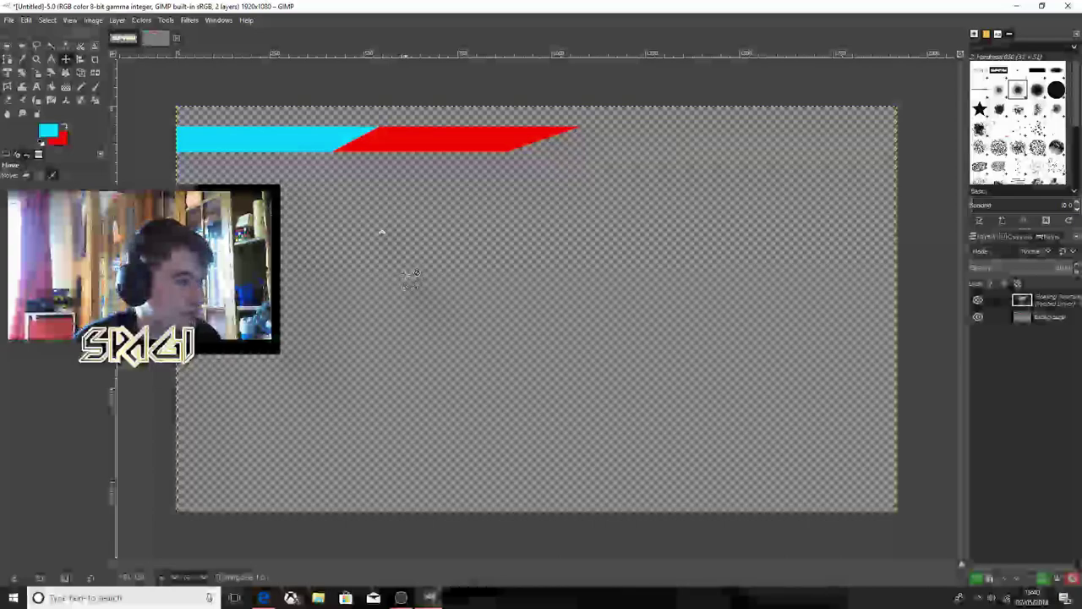
click(415, 277)
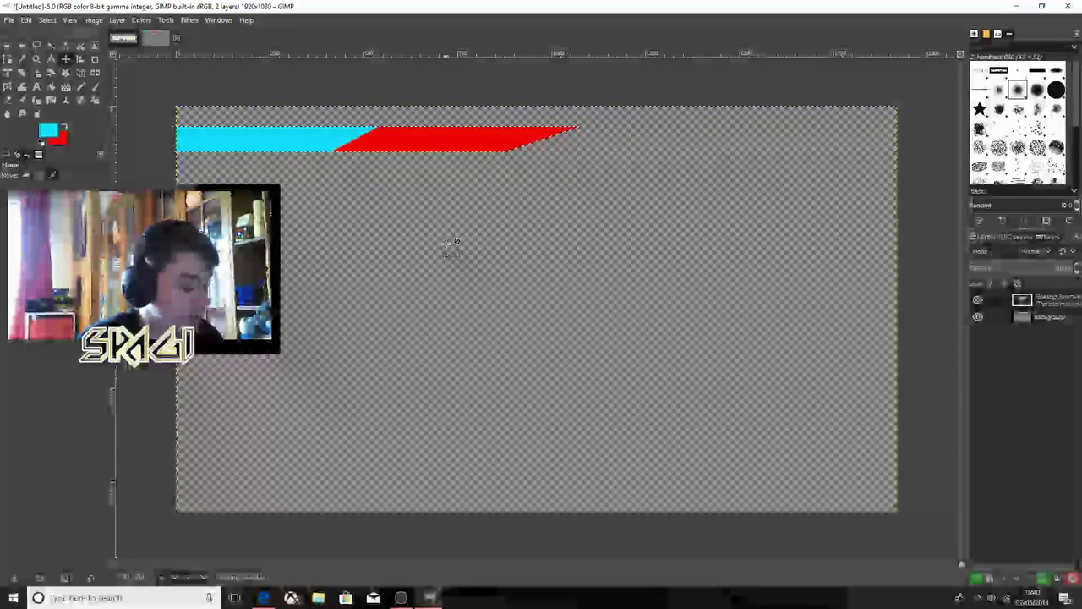
Step: Paste the SPAGI logo again and drag it along the bar onto its red section
key(ctrl+v)
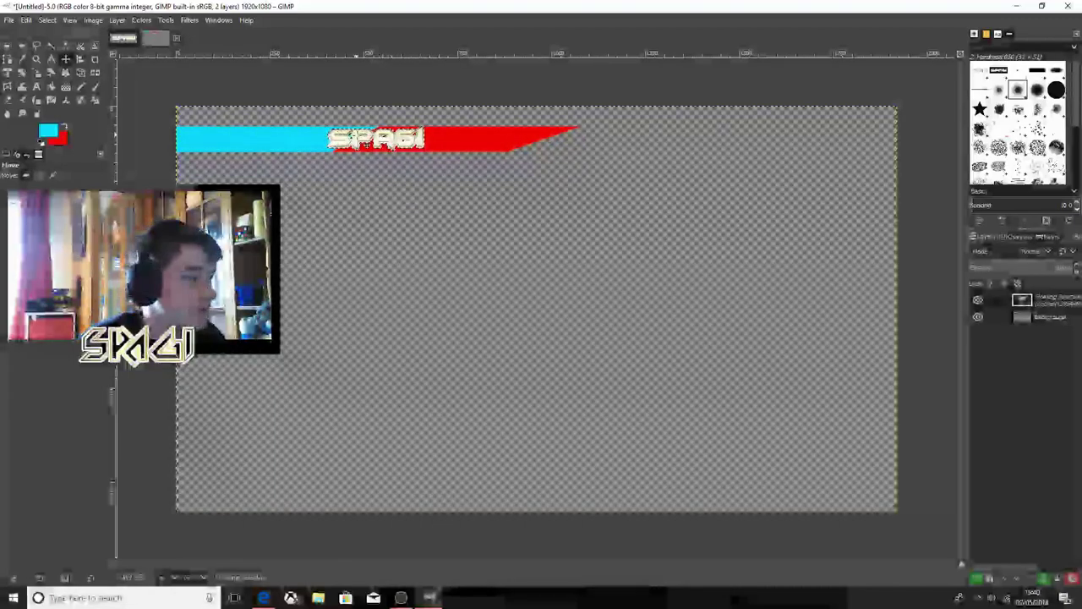
drag(336, 164, 228, 151)
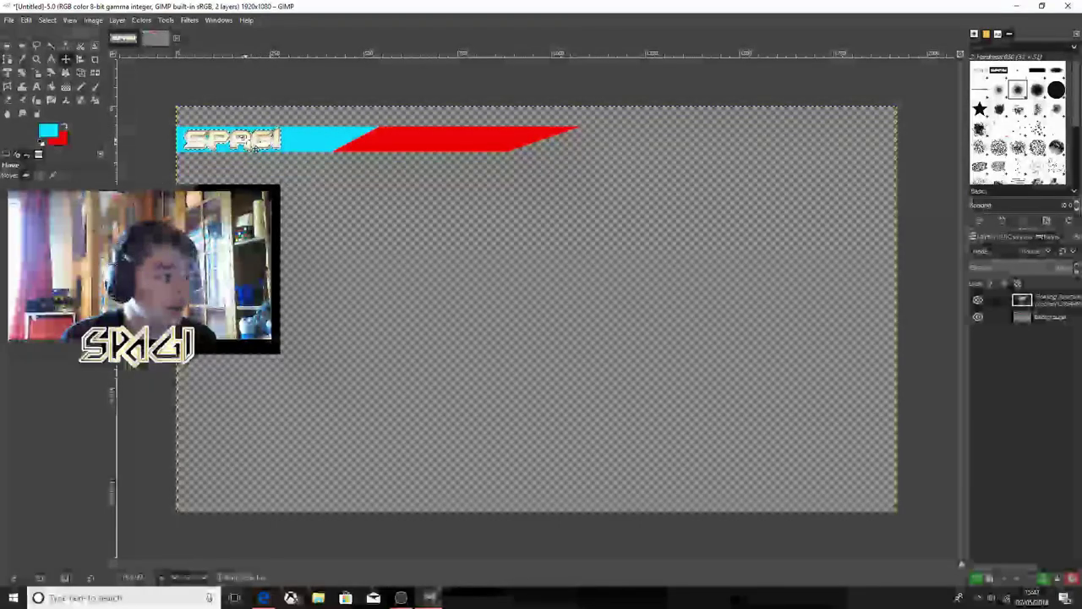
mouse_move(261, 152)
mouse_down()
mouse_move(504, 151)
mouse_move(492, 155)
mouse_up()
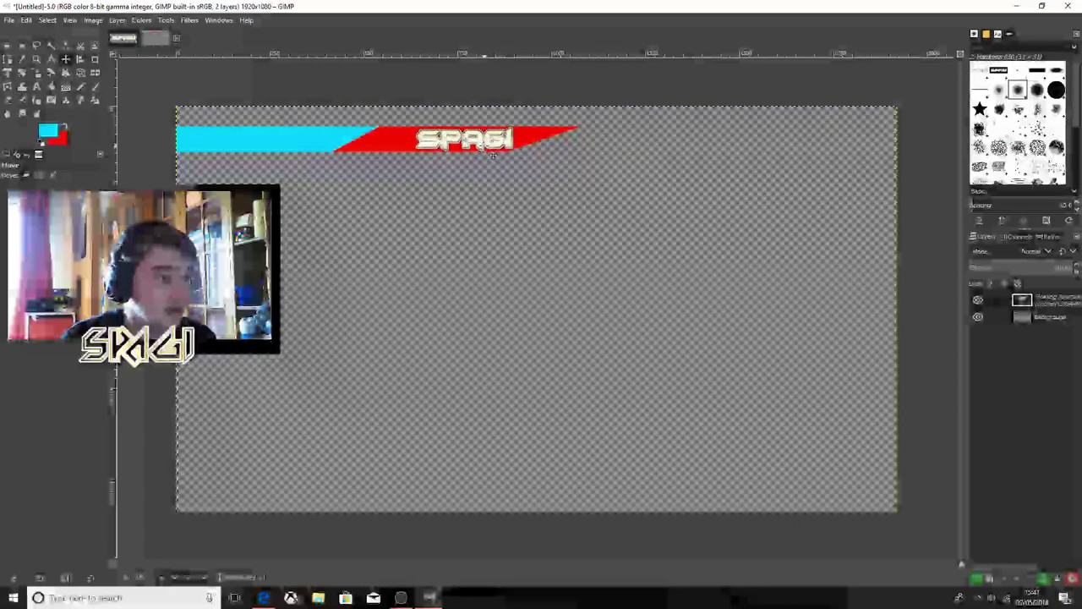